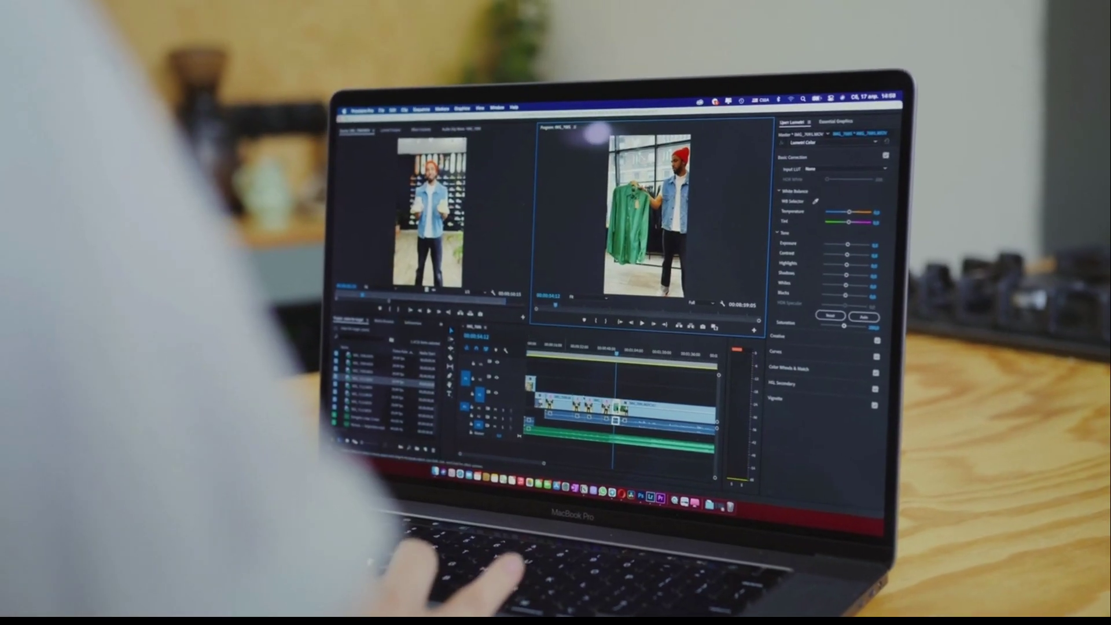
# - Scrub the PROMO playhead to 00;00;16;13 and trim the video clip's end back to it
pyautogui.hotkey('shift', '3')
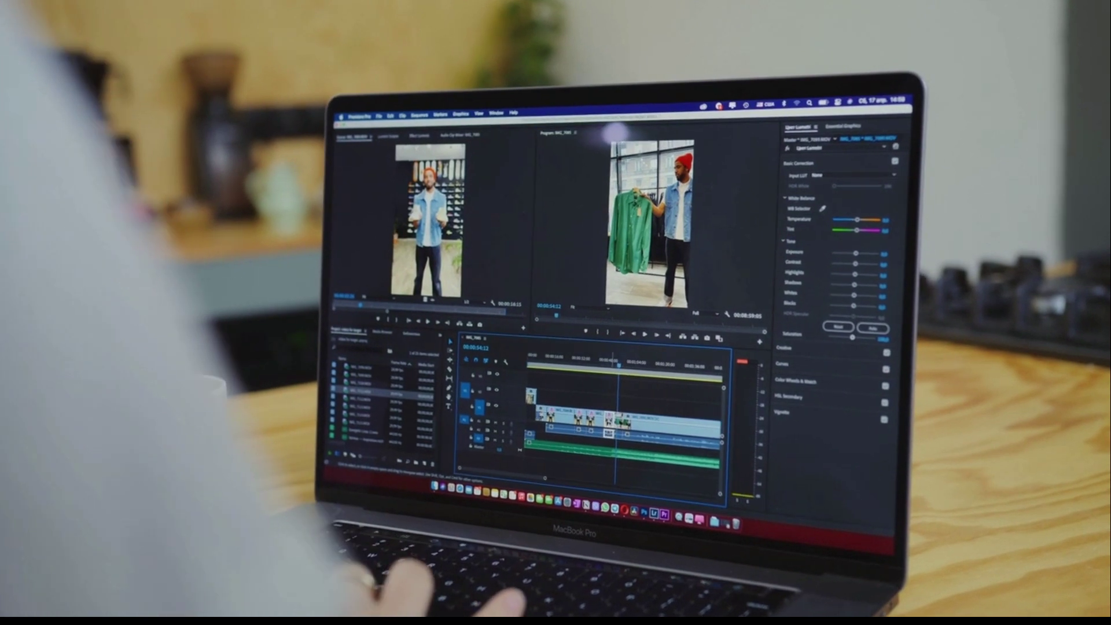
pyautogui.rightClick(608, 433)
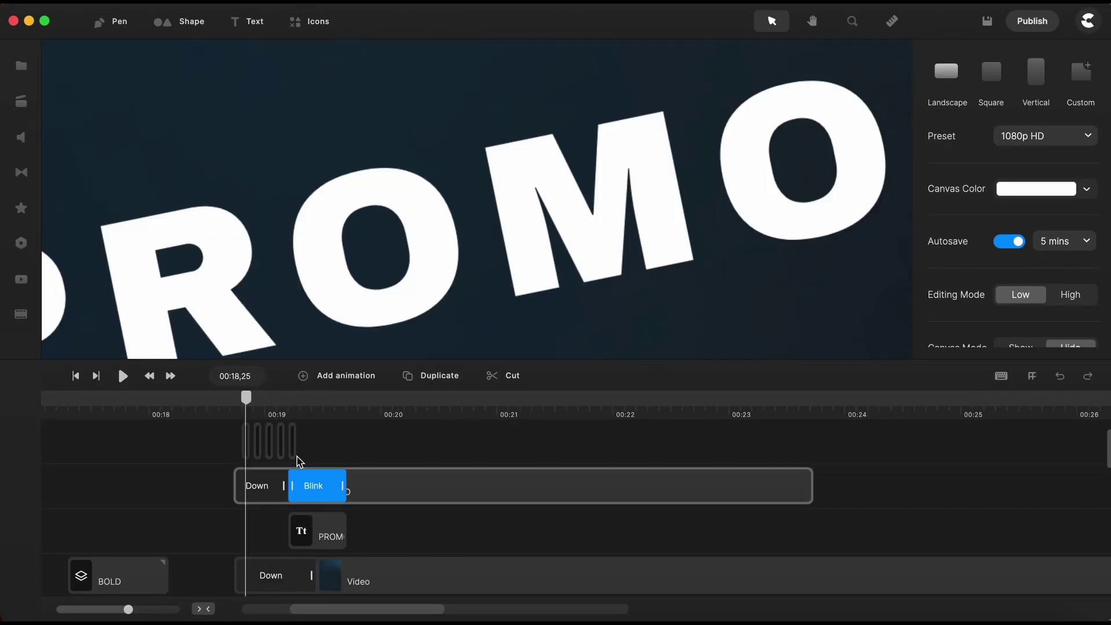
pyautogui.click(263, 398)
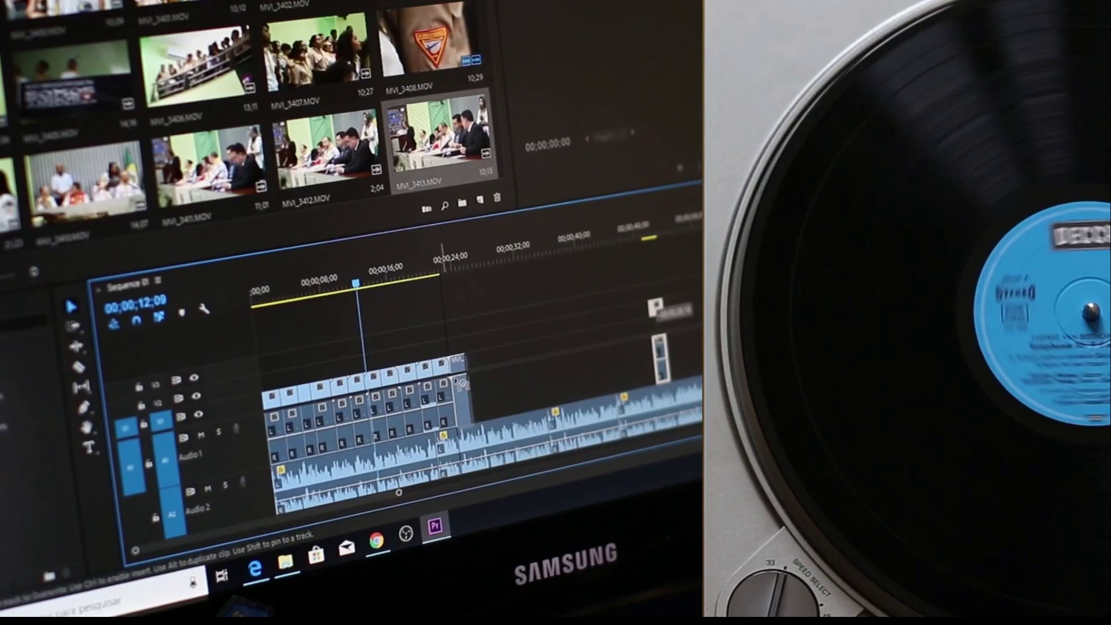
pyautogui.moveTo(361, 286); pyautogui.dragTo(393, 292)
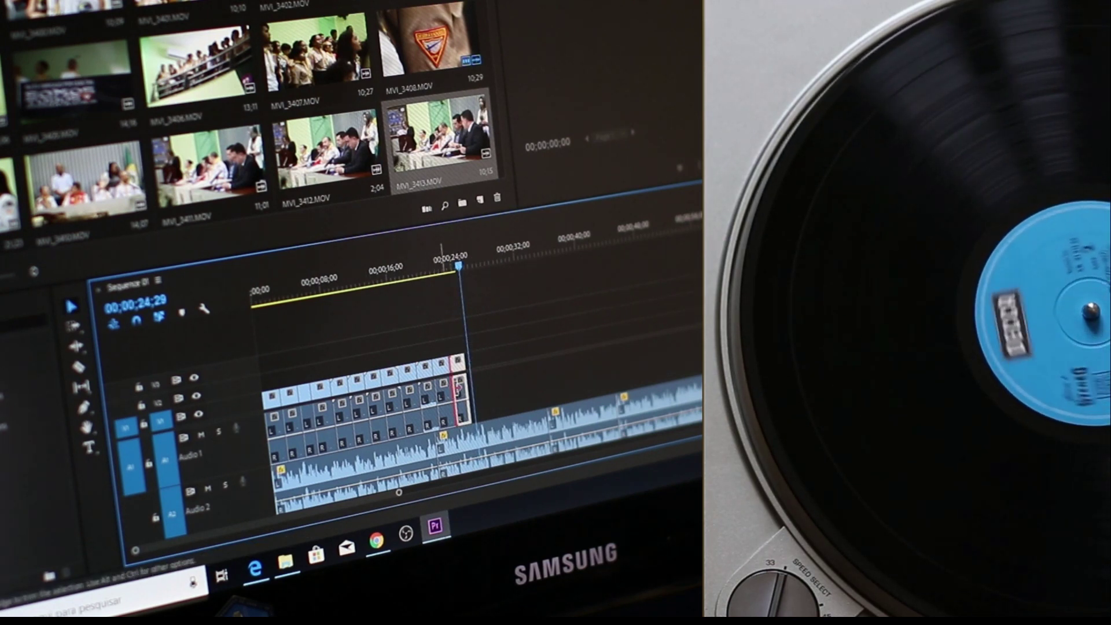
pyautogui.moveTo(460, 387); pyautogui.dragTo(451, 386)
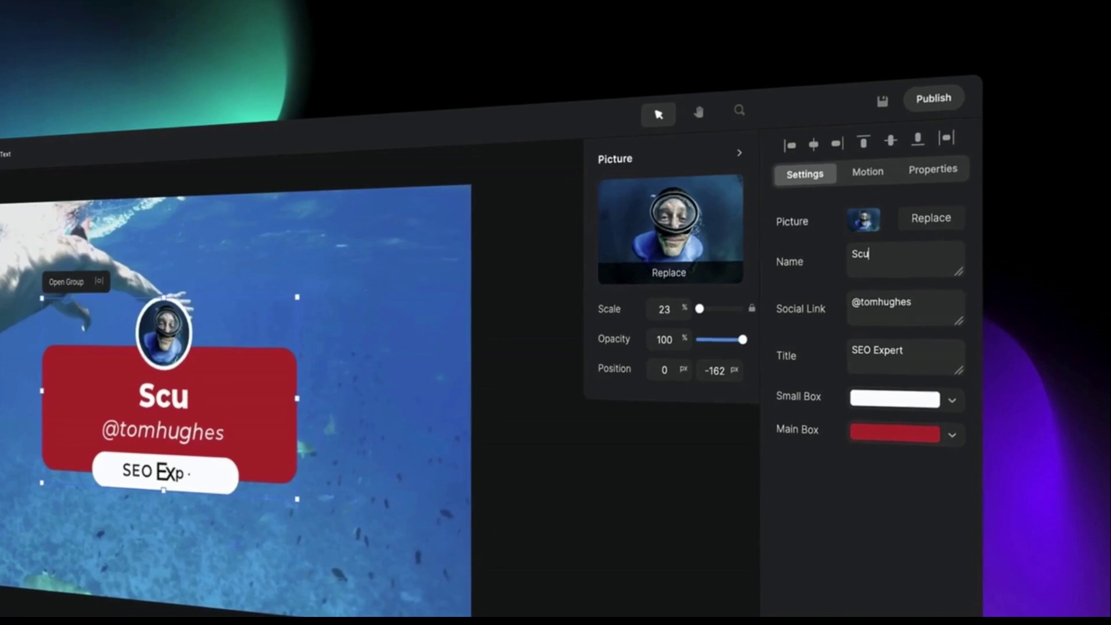
# - Enter a search term and replace the centre slide with the waterfall image
pyautogui.write('ba Steve')
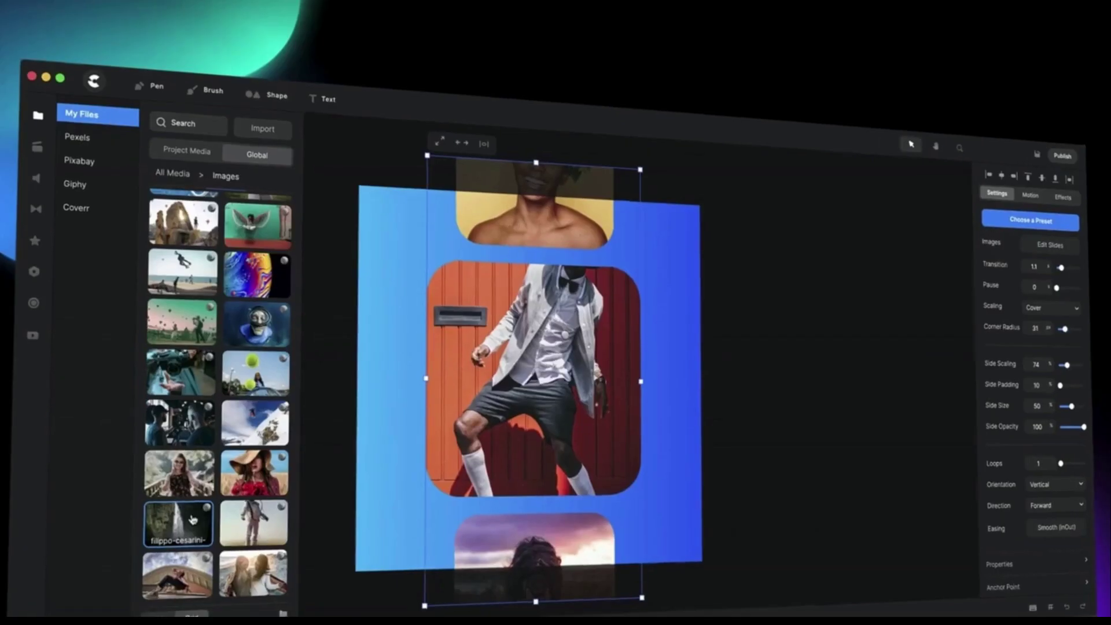
pyautogui.moveTo(193, 519); pyautogui.dragTo(533, 379)
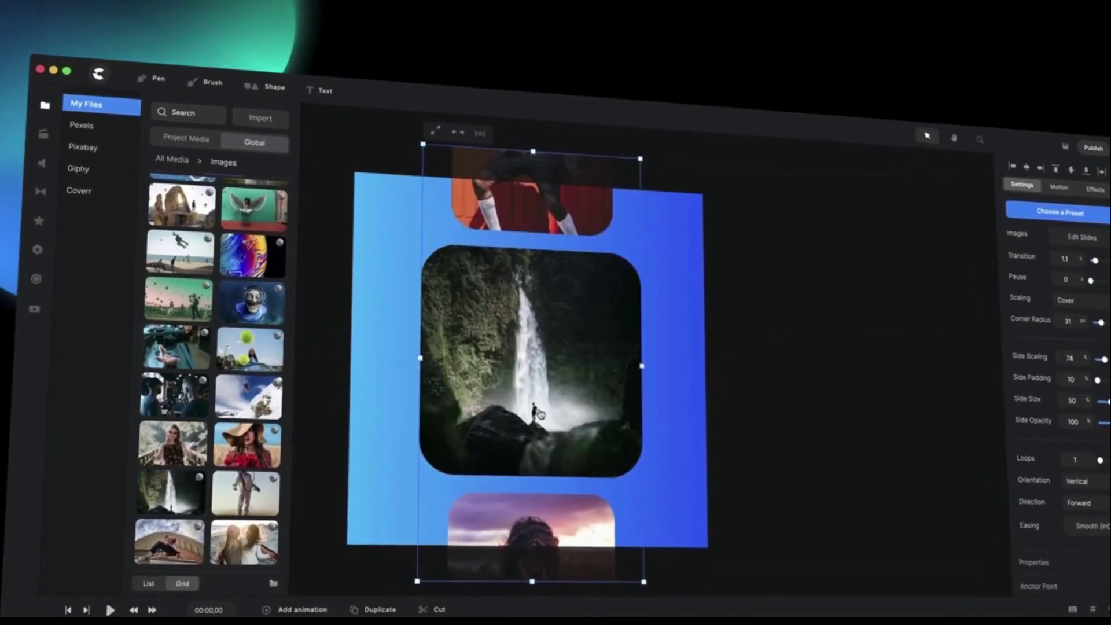
pyautogui.click(112, 586)
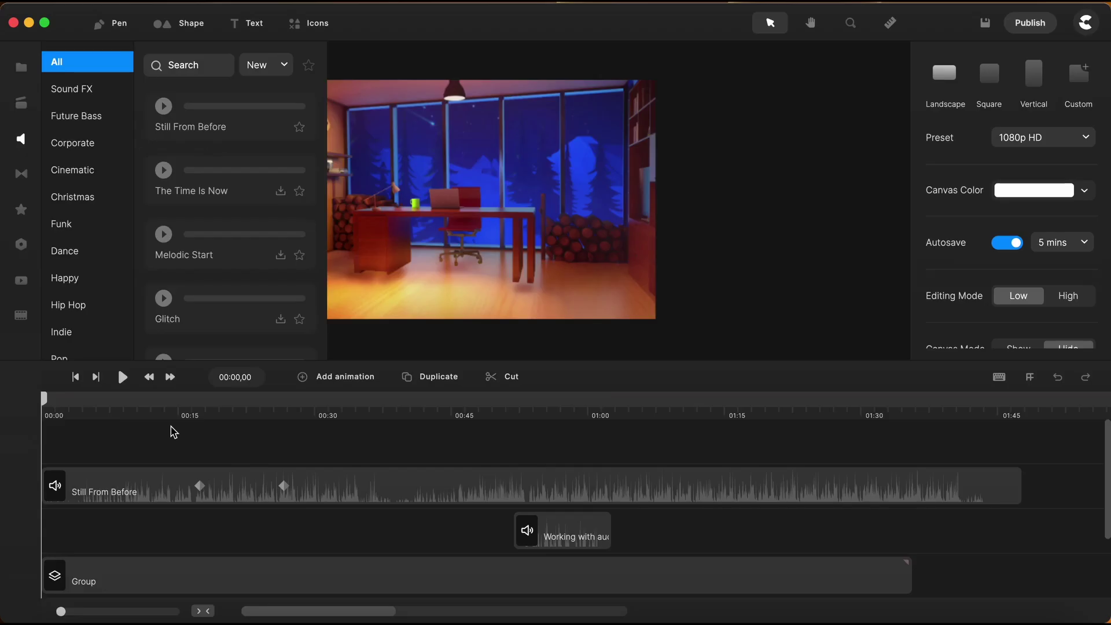
# - Give the first Ocean Of Love clip a 0.37 s fade-out at its end
pyautogui.click(170, 412)
pyautogui.click(176, 486)
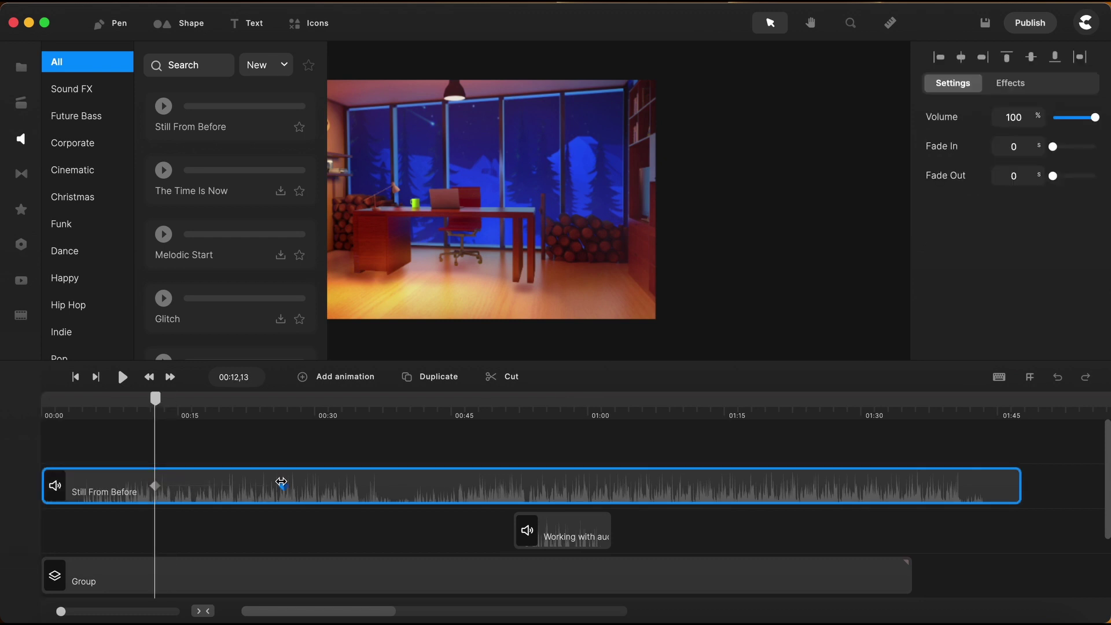
pyautogui.click(399, 486)
pyautogui.click(20, 138)
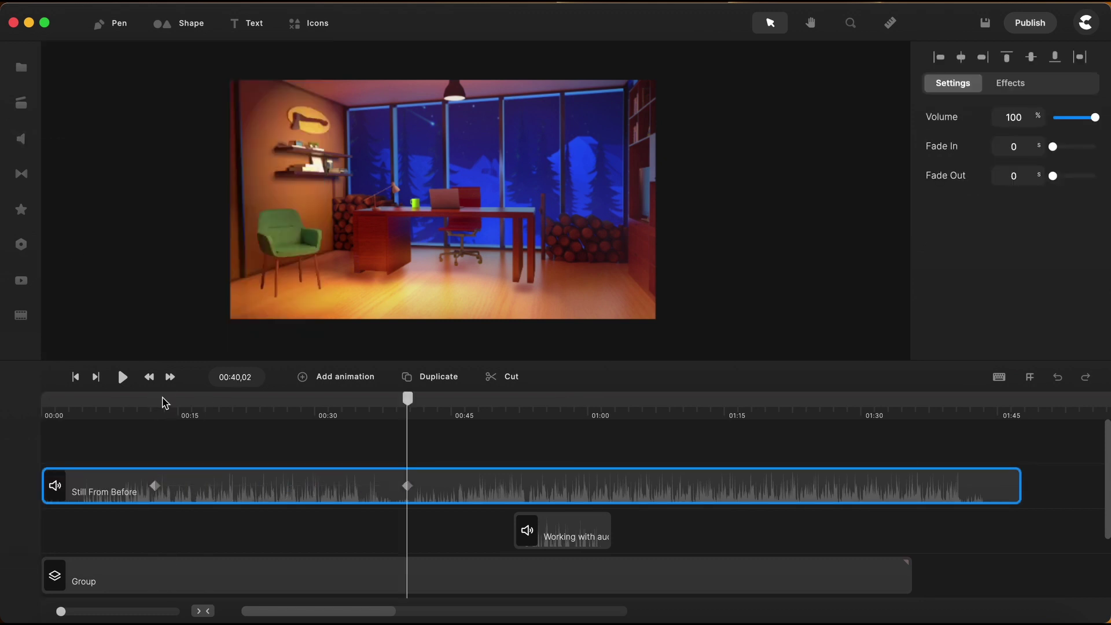
pyautogui.moveTo(149, 409); pyautogui.dragTo(248, 405)
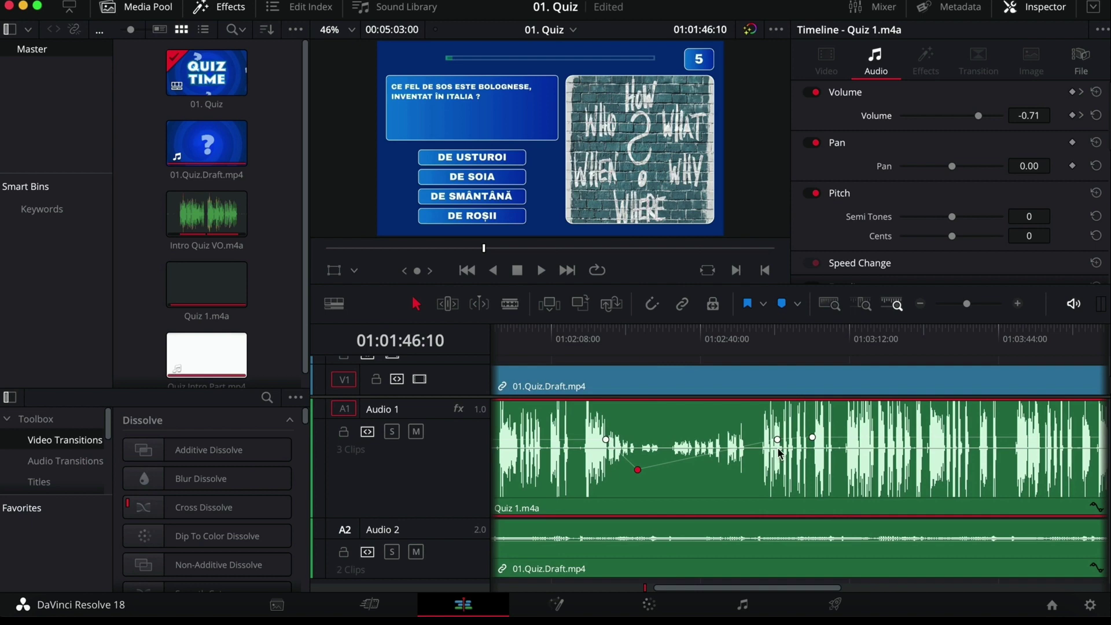
pyautogui.moveTo(770, 457); pyautogui.dragTo(775, 469)
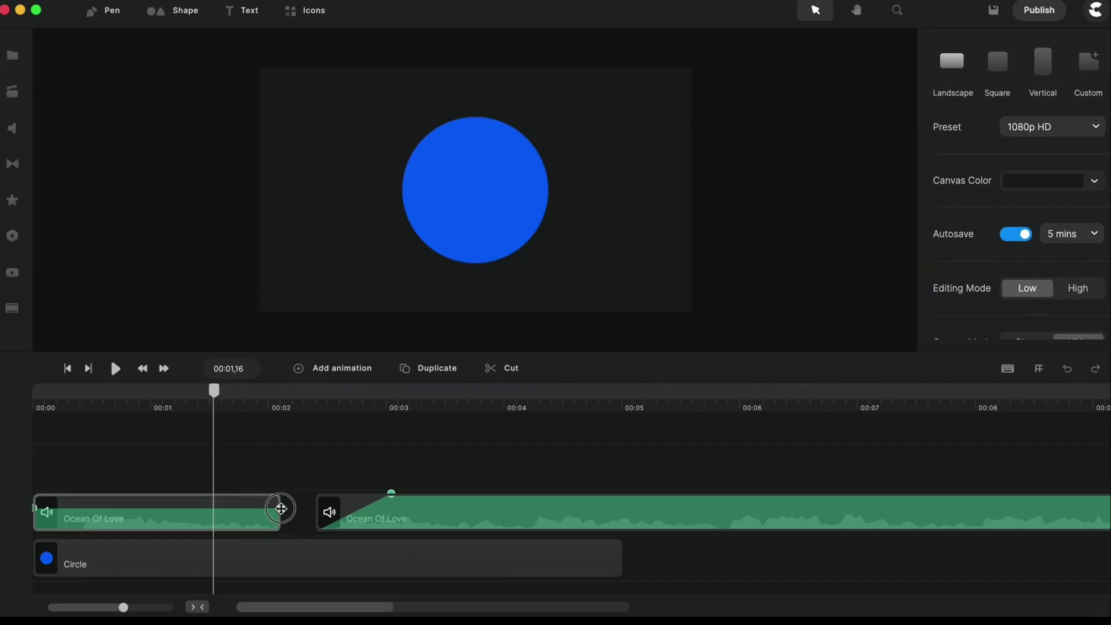
pyautogui.moveTo(280, 493); pyautogui.dragTo(236, 493)
# - Cut the second Ocean Of Love clip at 00:03,29 and fade its right piece in over 0.59 s
pyautogui.click(340, 502)
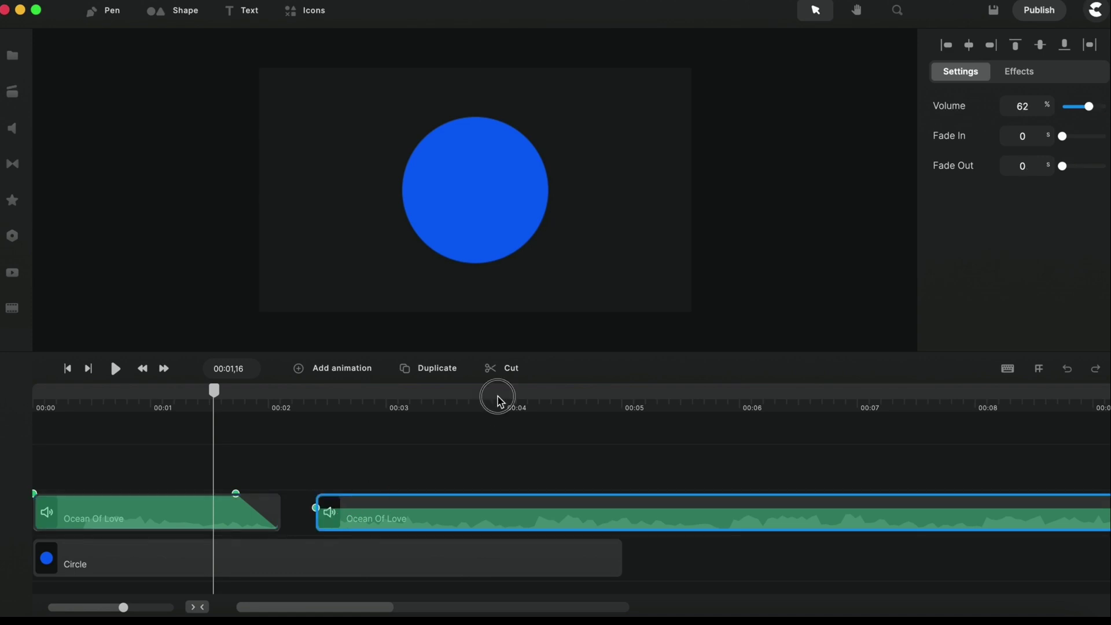
pyautogui.click(496, 397)
pyautogui.press('s')
pyautogui.click(518, 509)
pyautogui.moveTo(525, 493); pyautogui.dragTo(605, 493)
pyautogui.click(280, 538)
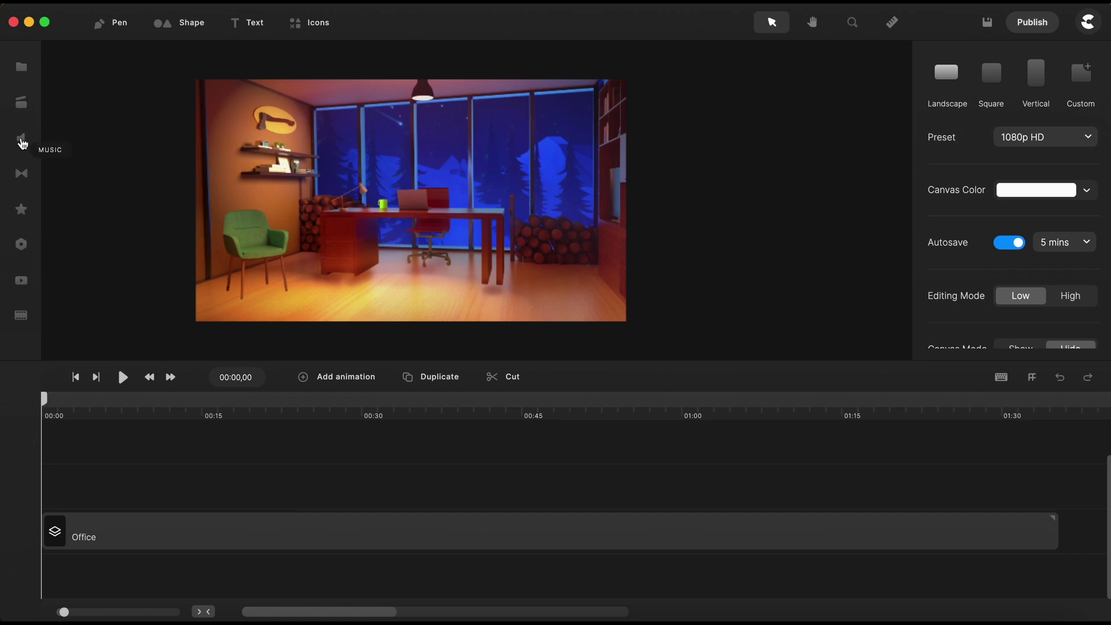
# - Browse the music library, search for 'happy', then clear the search
pyautogui.click(22, 142)
pyautogui.scroll(-5, 90, 146)
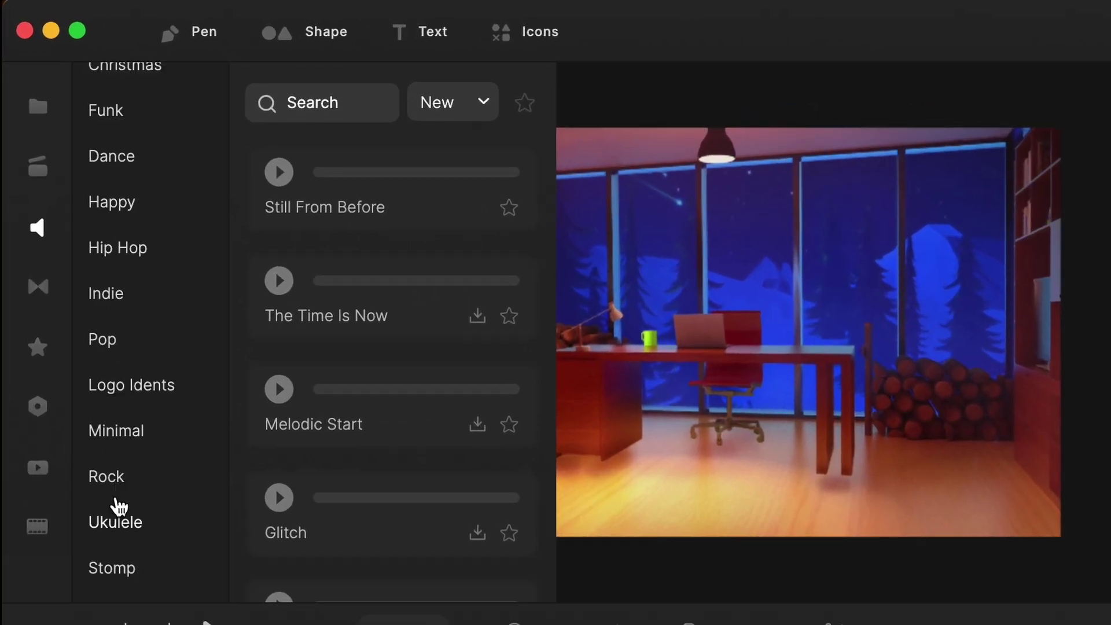
pyautogui.scroll(5, 69, 302)
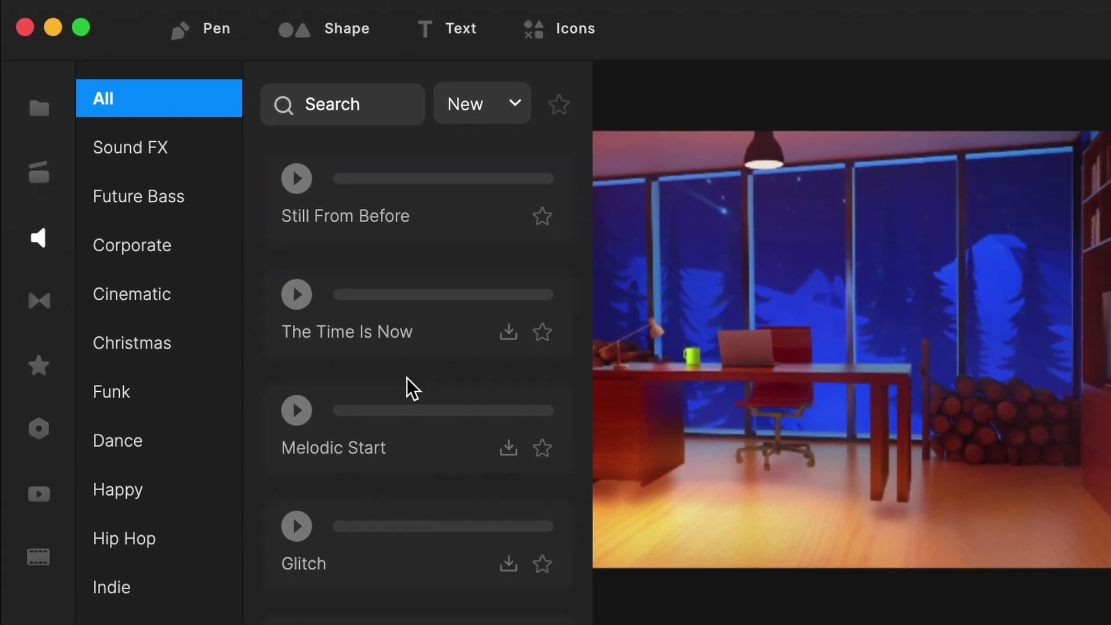
pyautogui.scroll(-10, 408, 384)
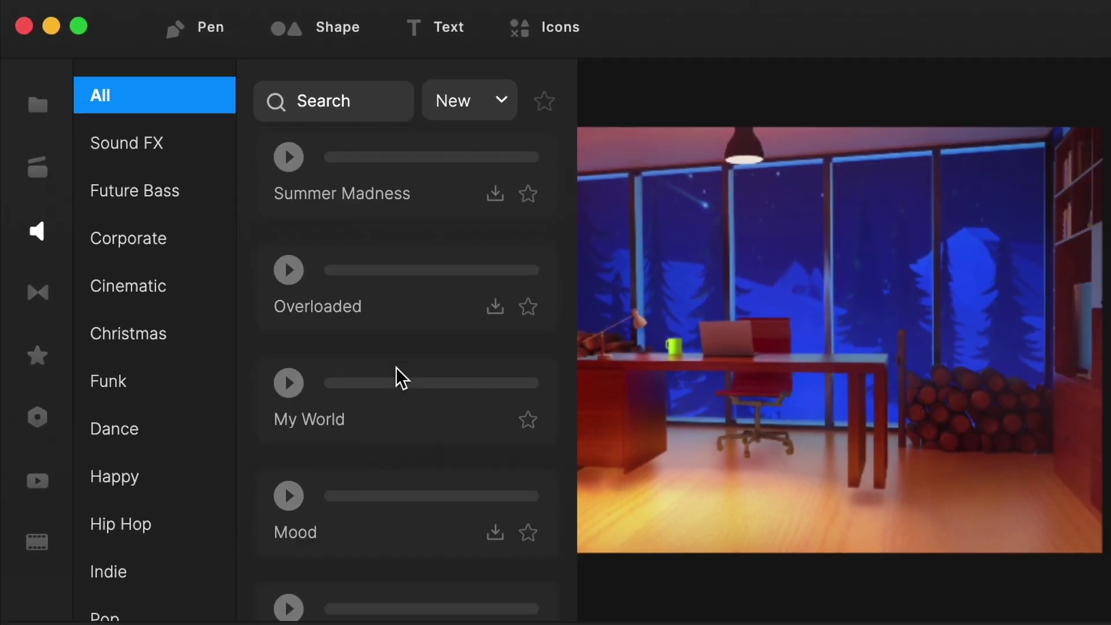
pyautogui.scroll(-2, 399, 378)
pyautogui.scroll(10, 397, 377)
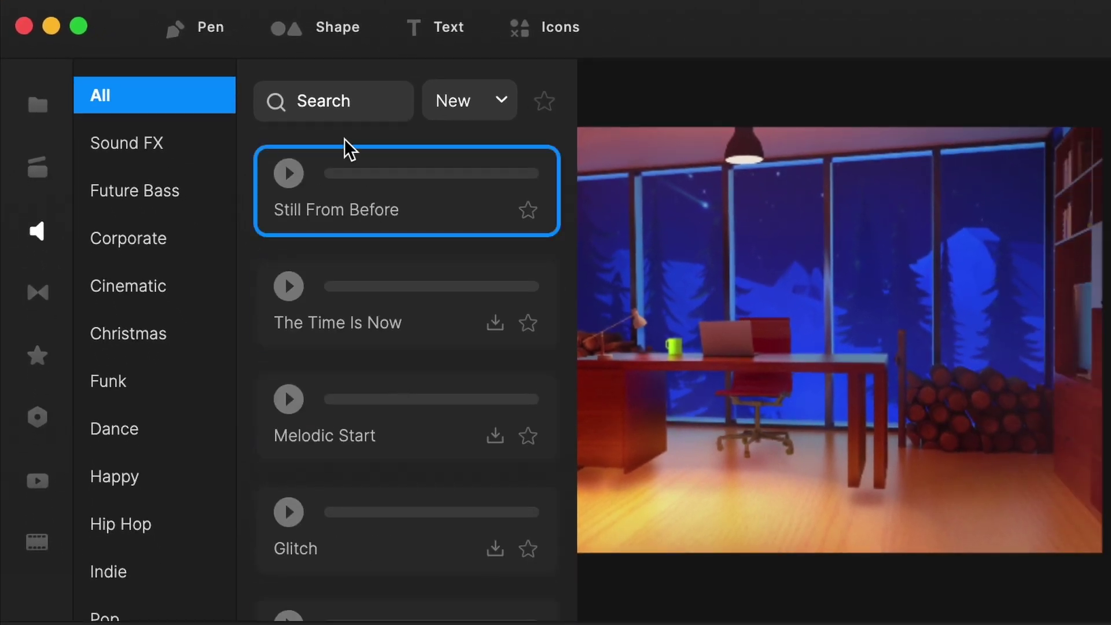
pyautogui.click(335, 106)
pyautogui.write('happ')
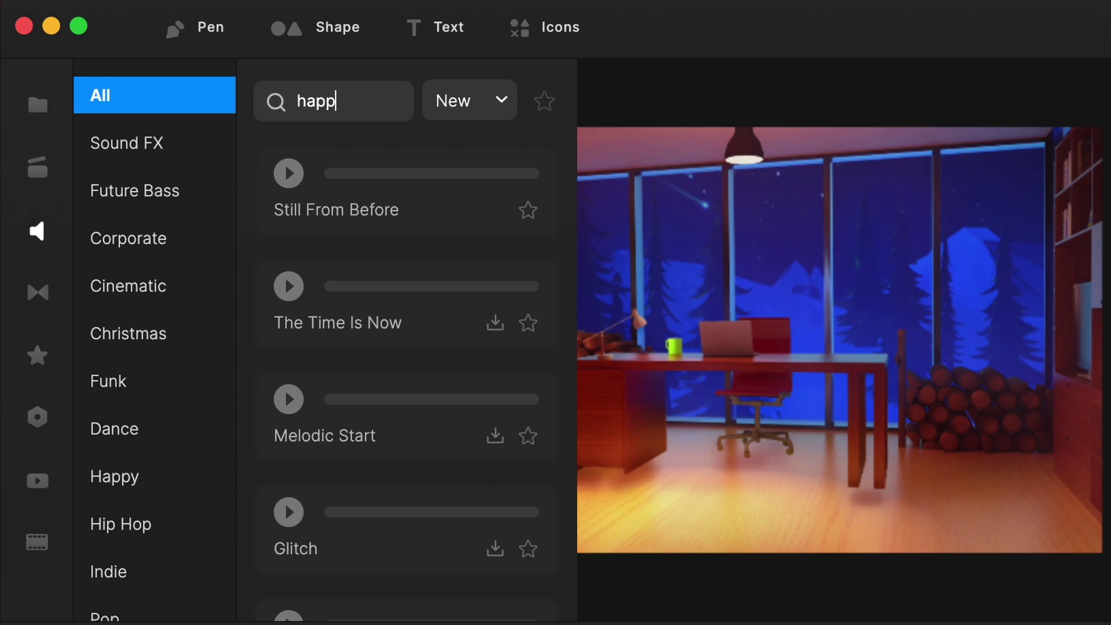
pyautogui.write('y')
pyautogui.scroll(-9, 310, 446)
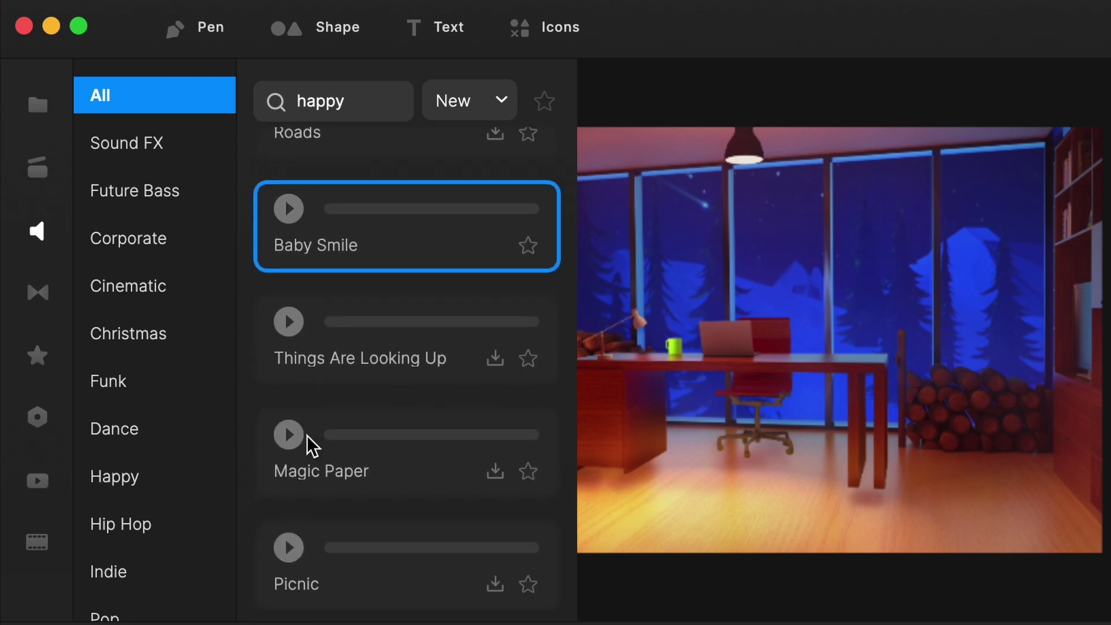
pyautogui.scroll(5, 307, 446)
pyautogui.doubleClick(322, 103)
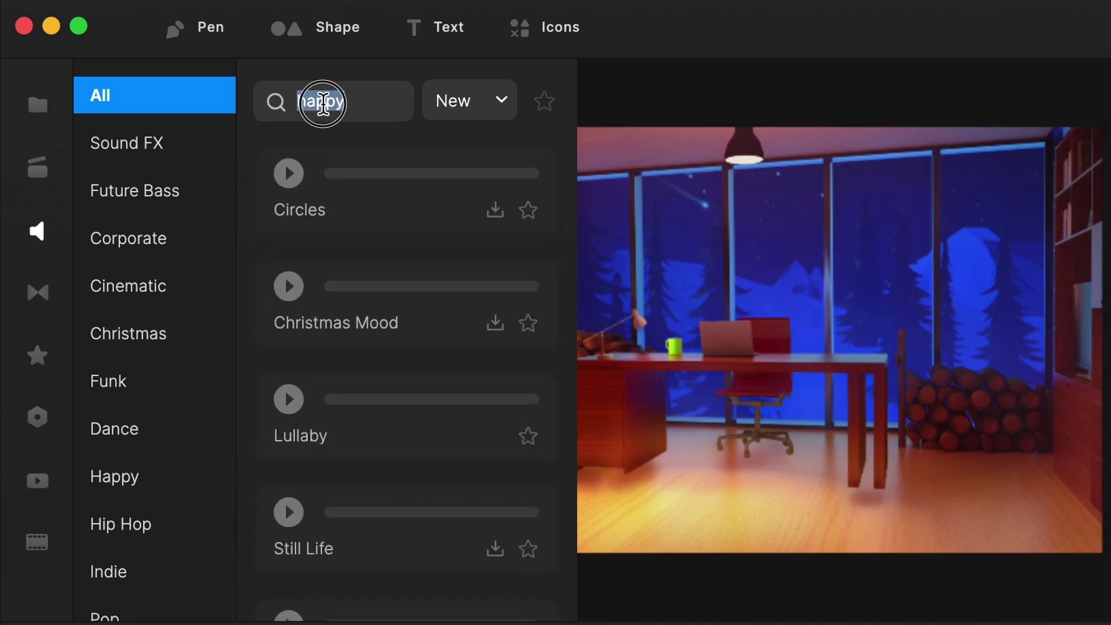
pyautogui.press('BackSpace')
# - Filter the library to favourites and add the Famous track above the Office group
pyautogui.click(545, 103)
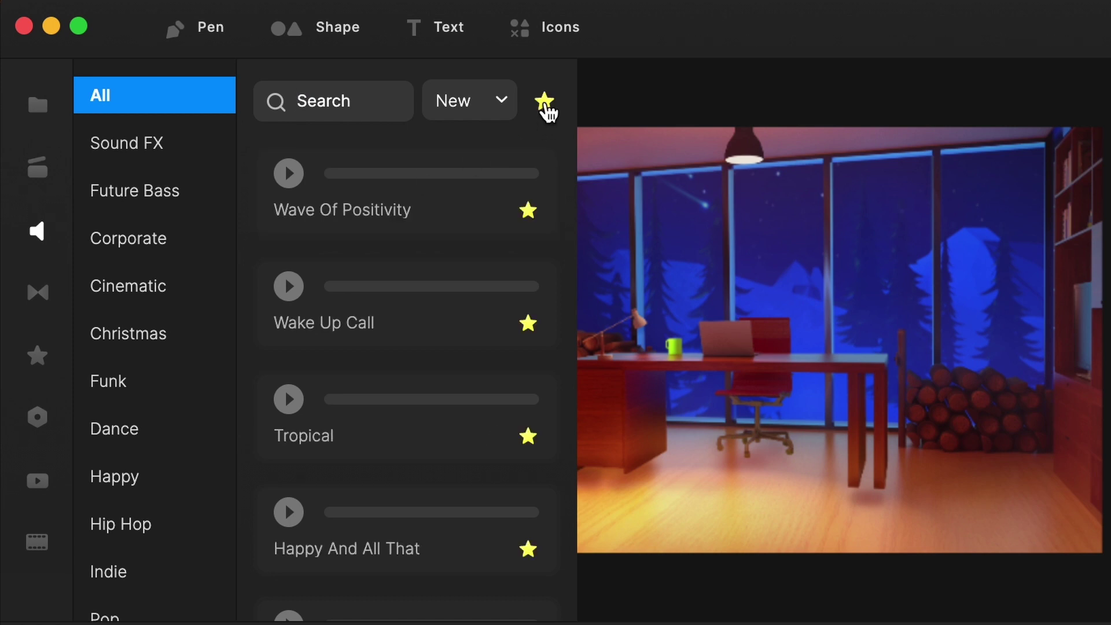
pyautogui.scroll(-5, 448, 463)
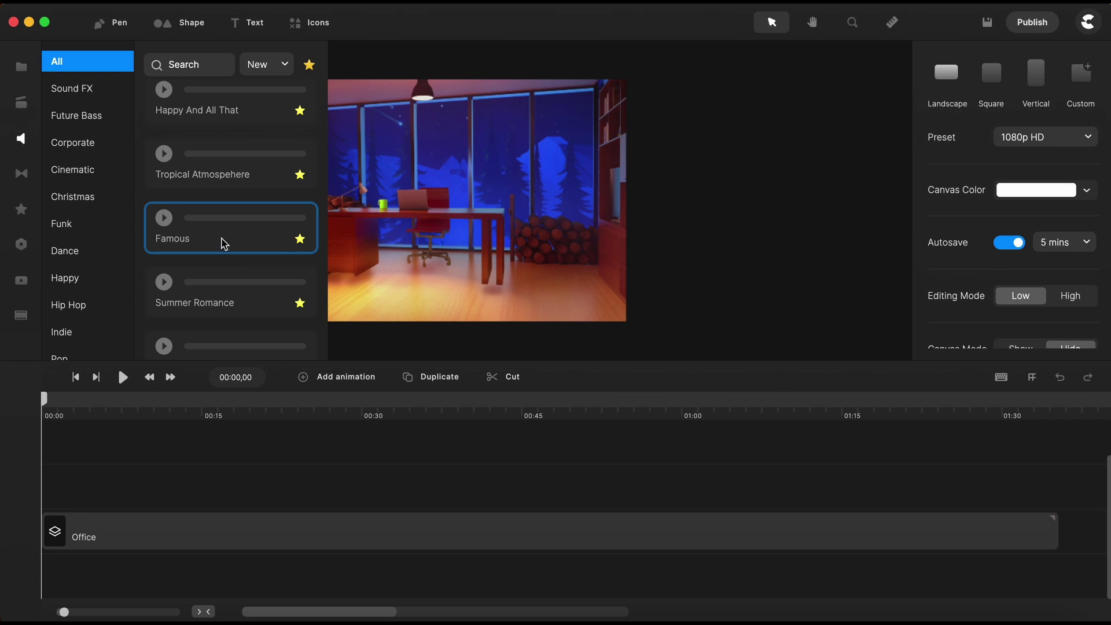
pyautogui.moveTo(220, 239); pyautogui.dragTo(470, 215)
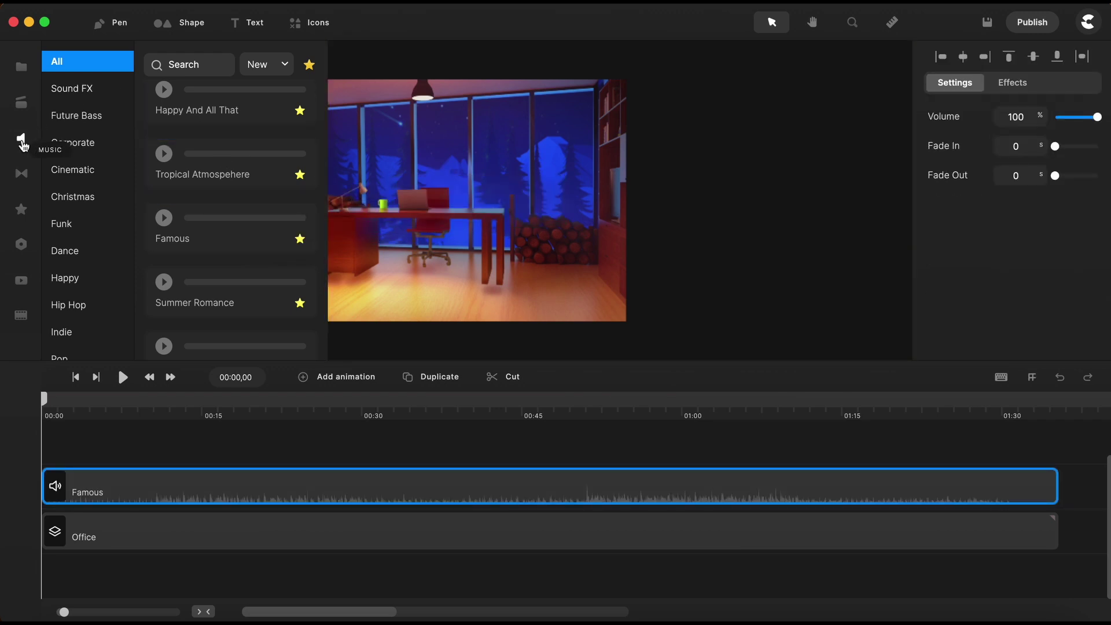
pyautogui.click(23, 143)
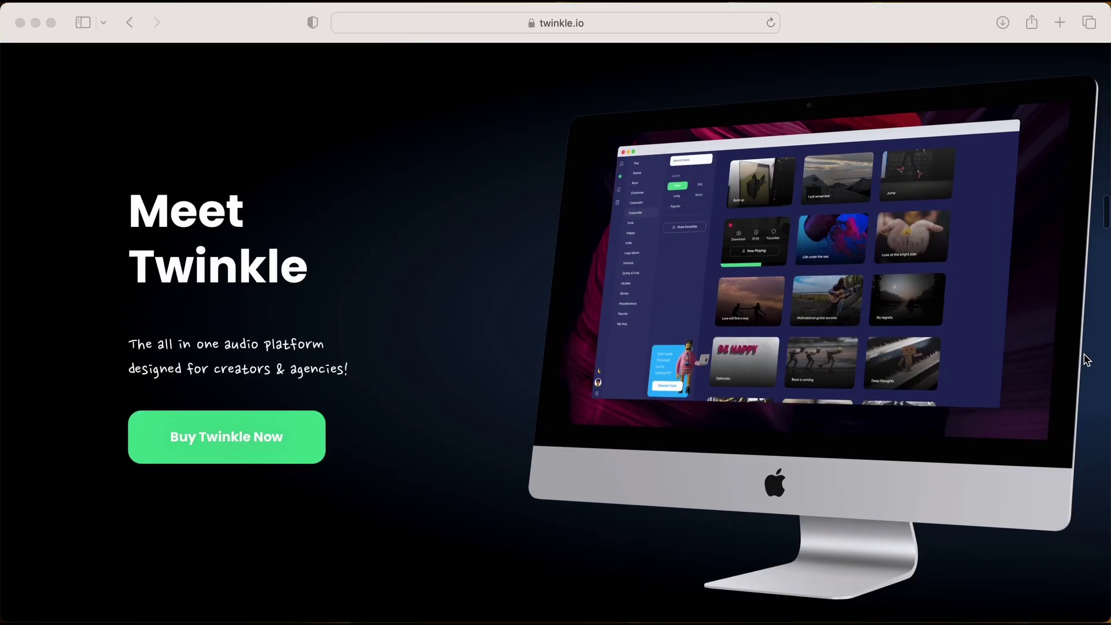
# - Scroll through twinkle.io's genre cards, feature list and New Tracks Added EVERY Month section
pyautogui.scroll(-5, 1087, 360)
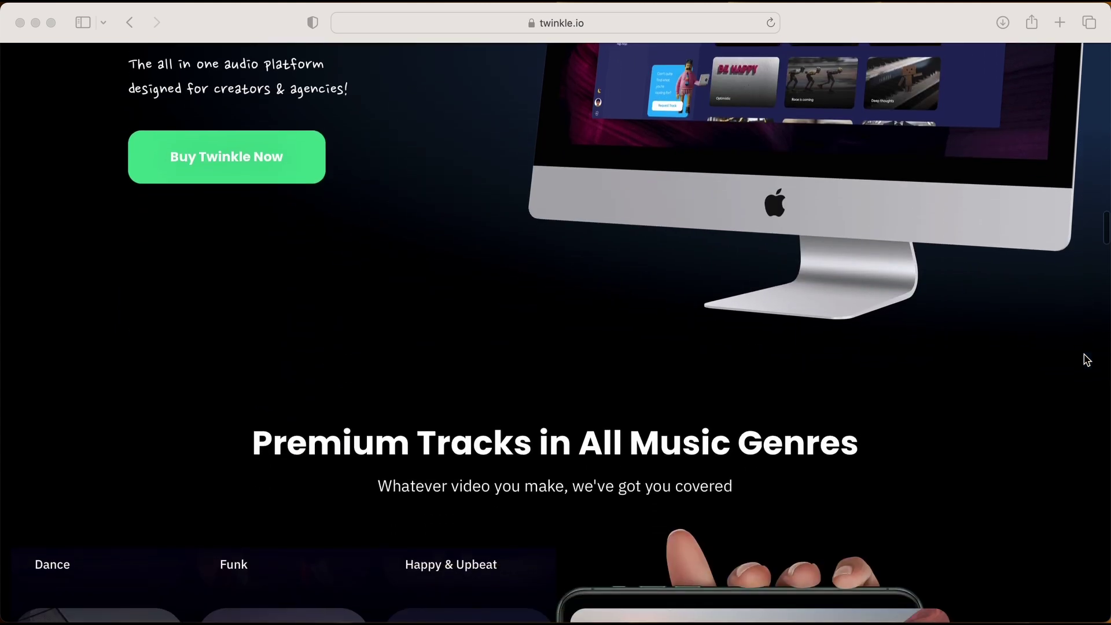
pyautogui.scroll(-5, 1087, 360)
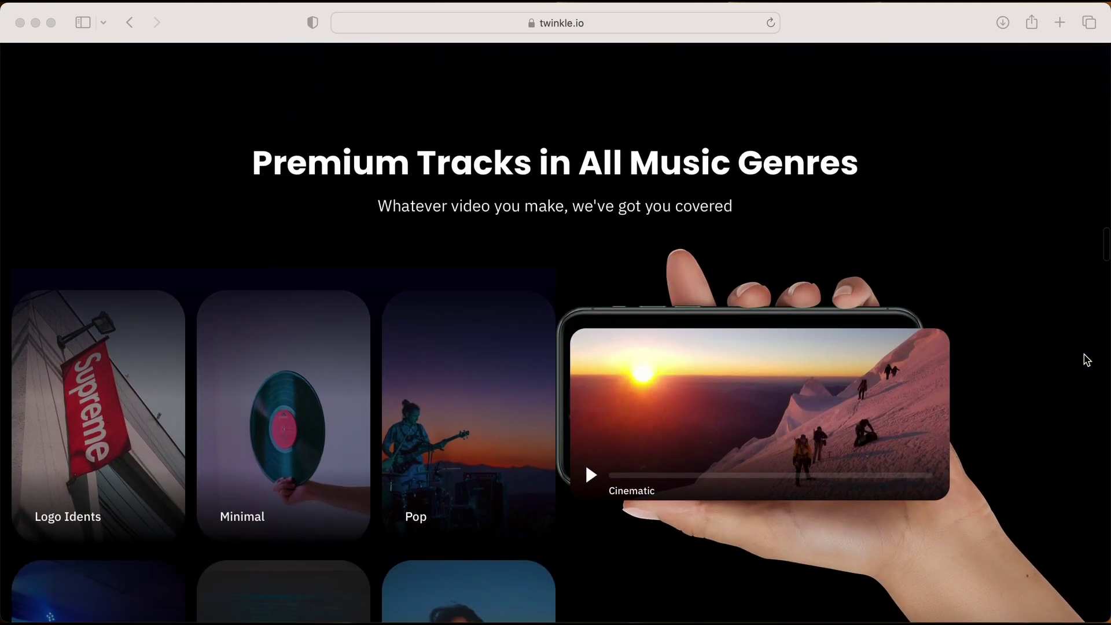
pyautogui.scroll(-3, 1087, 360)
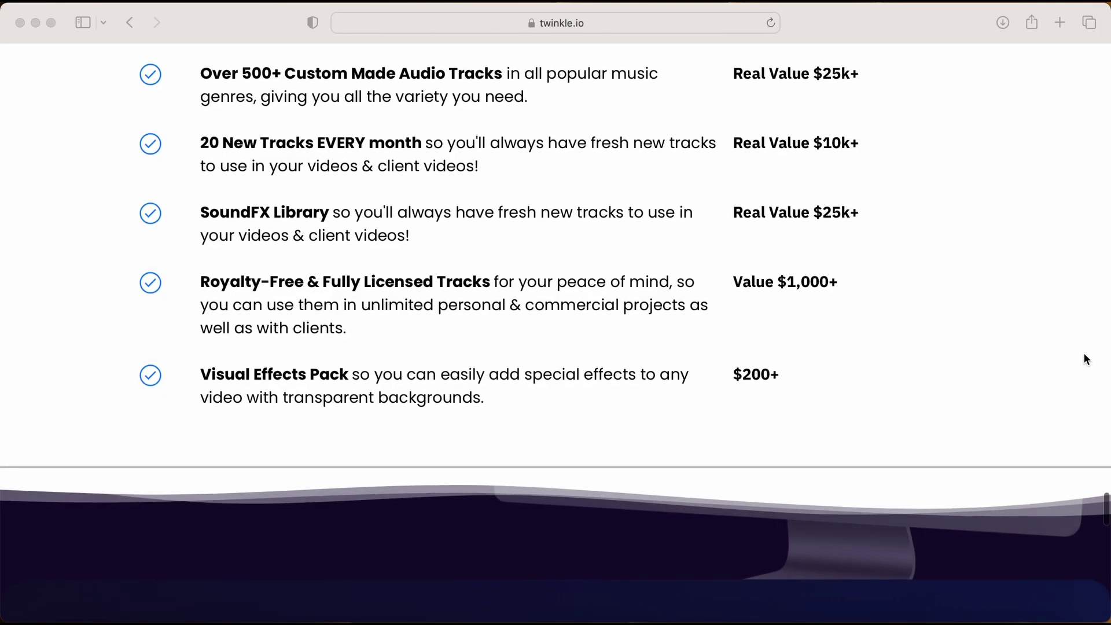
pyautogui.scroll(-1, 1085, 354)
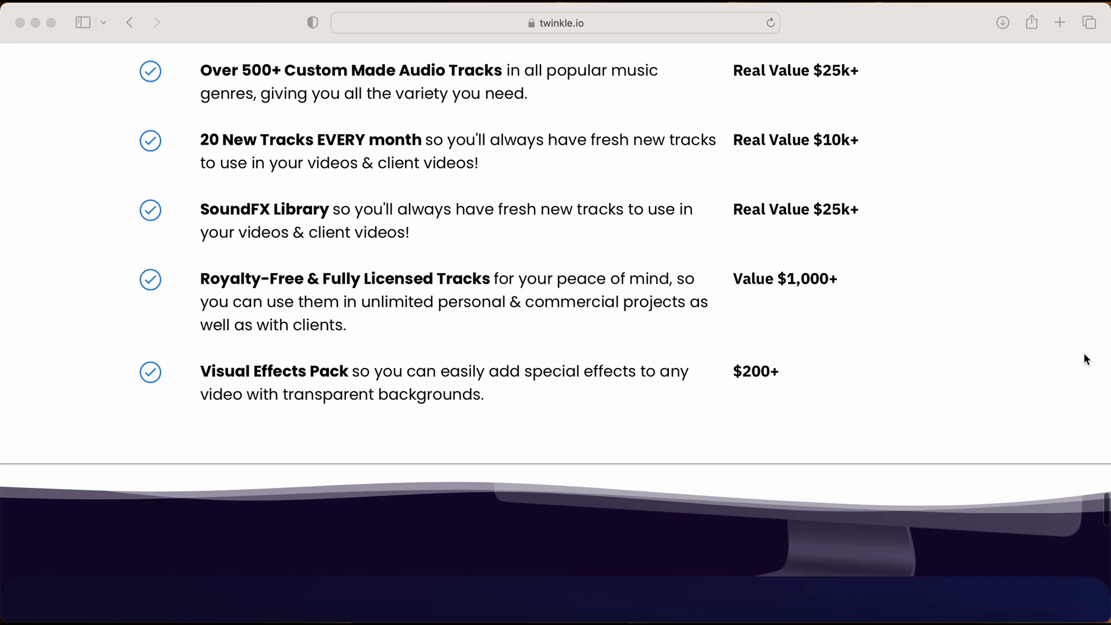
pyautogui.scroll(-1, 1085, 360)
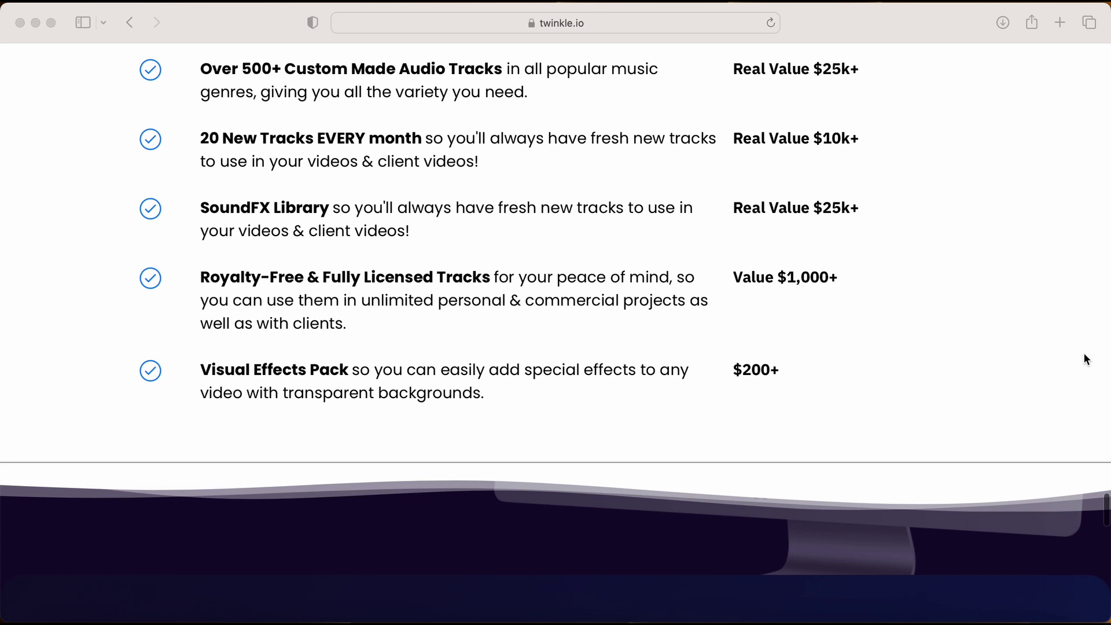
pyautogui.scroll(-1, 1085, 359)
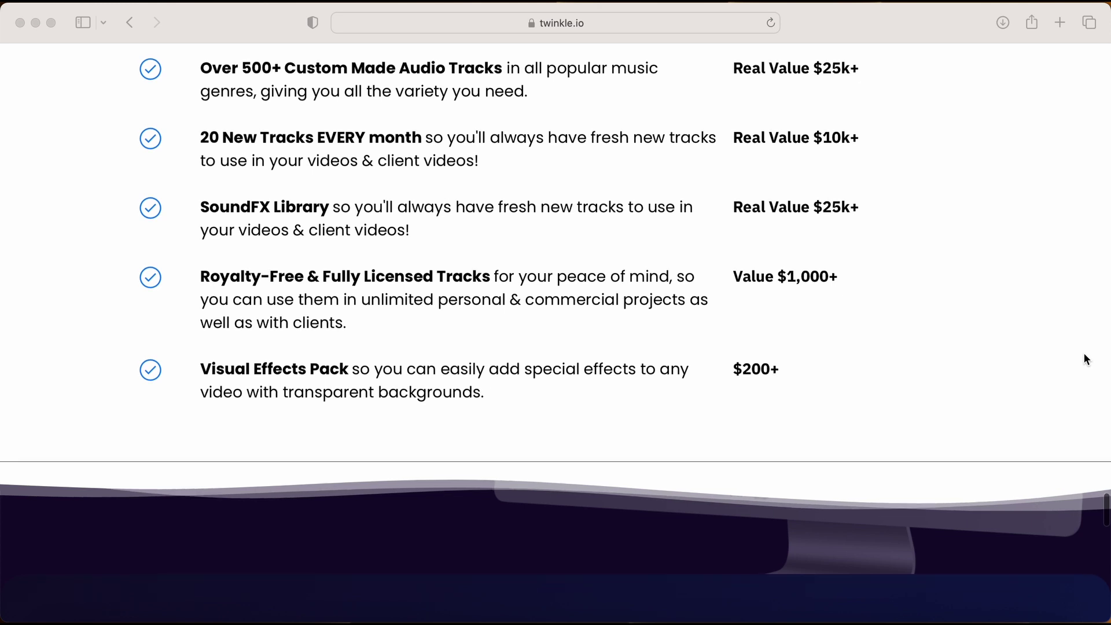
pyautogui.scroll(-1, 1084, 359)
pyautogui.scroll(-1, 1085, 360)
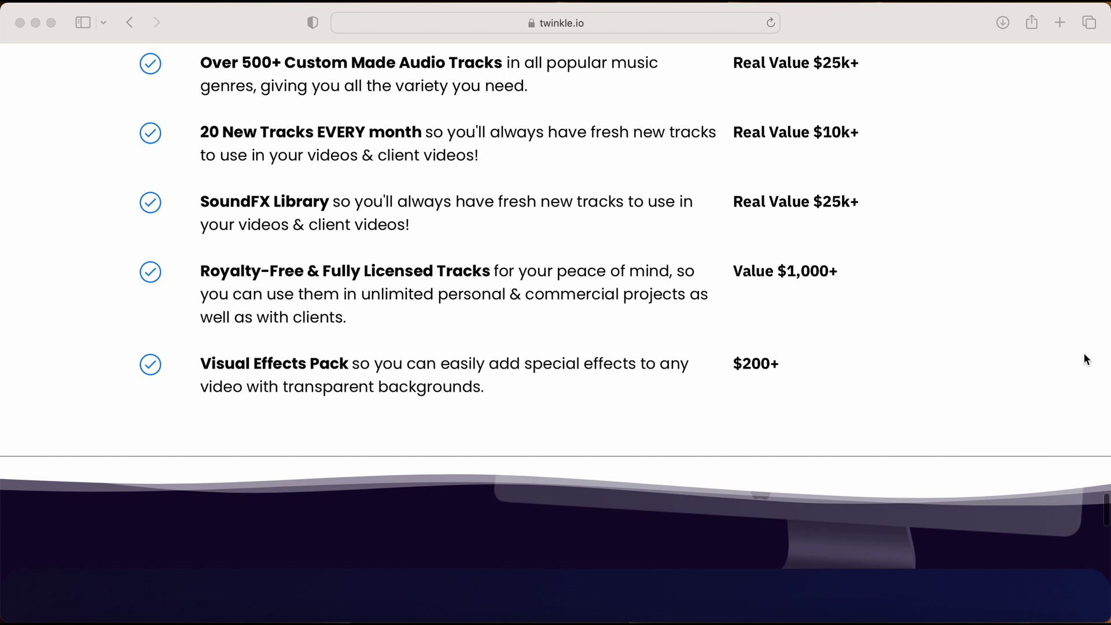
pyautogui.scroll(-1, 1084, 359)
pyautogui.scroll(-1, 1085, 359)
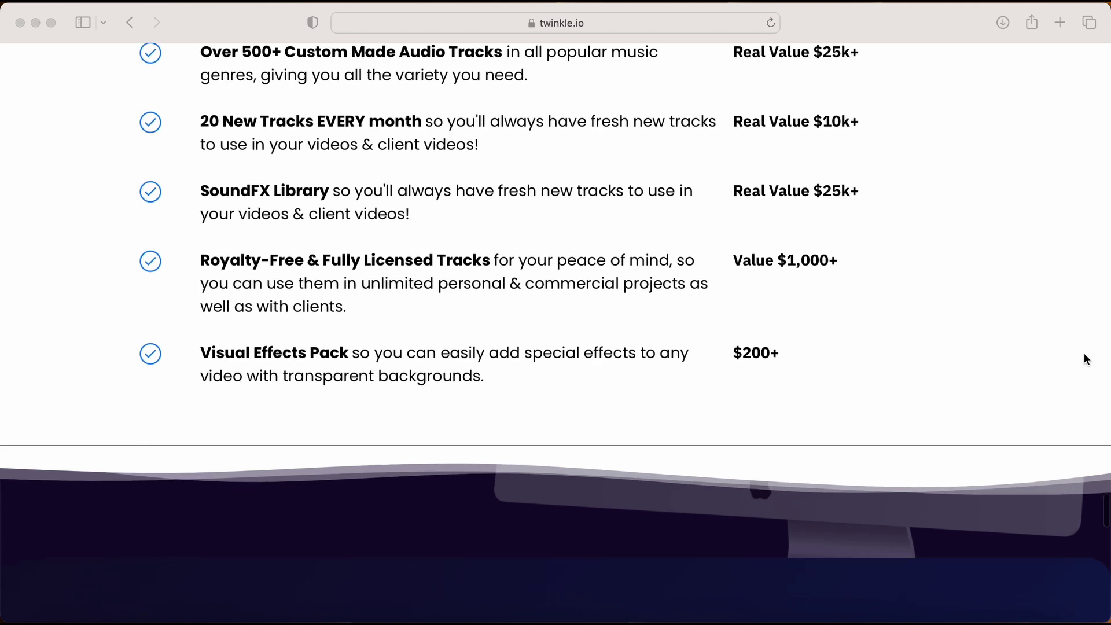
pyautogui.scroll(-1, 1084, 359)
pyautogui.scroll(10, 1085, 359)
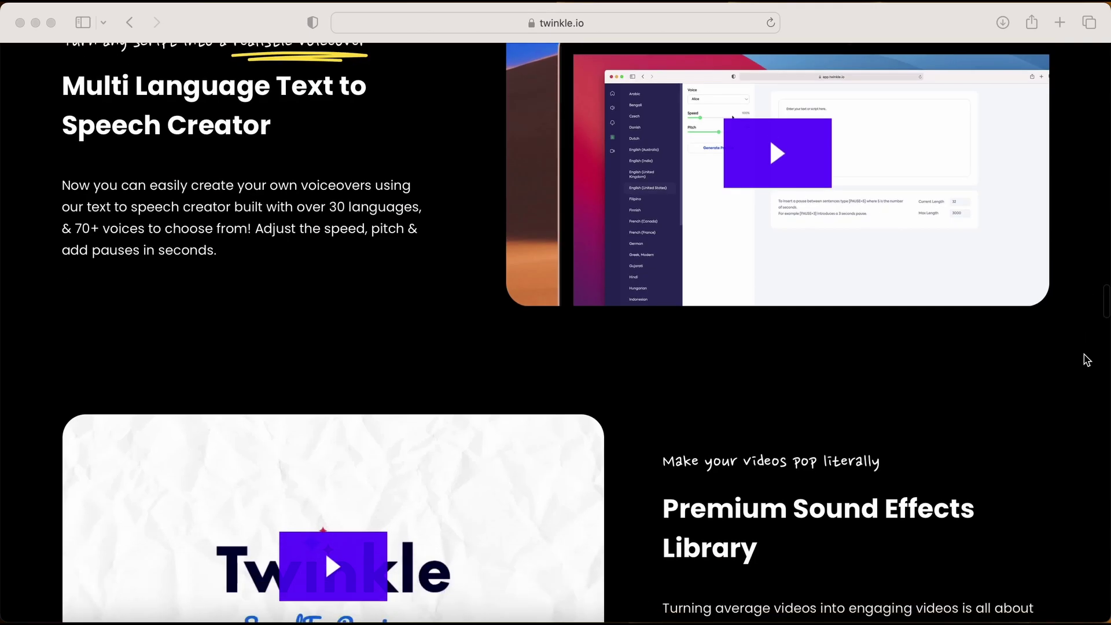
pyautogui.scroll(-3, 1085, 359)
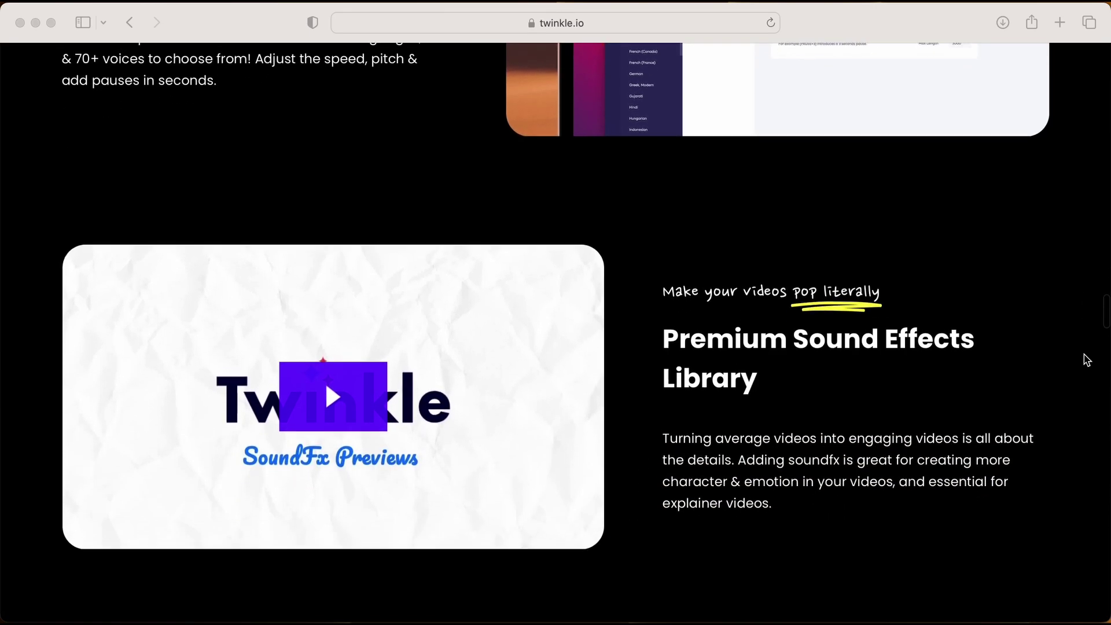
pyautogui.scroll(-10, 1088, 361)
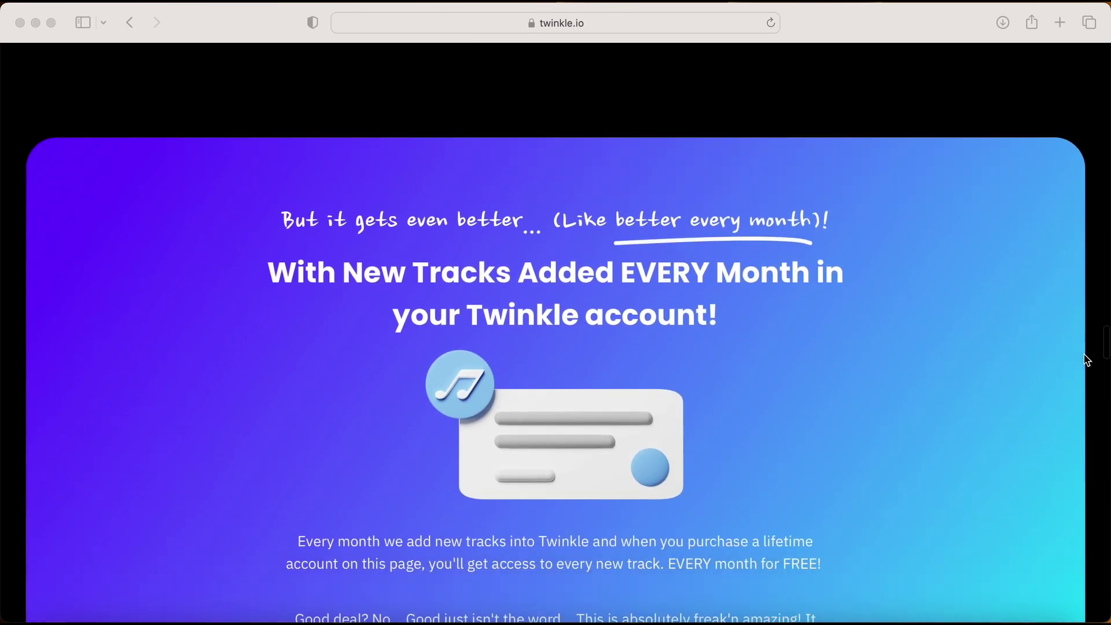
pyautogui.scroll(-9, 1088, 360)
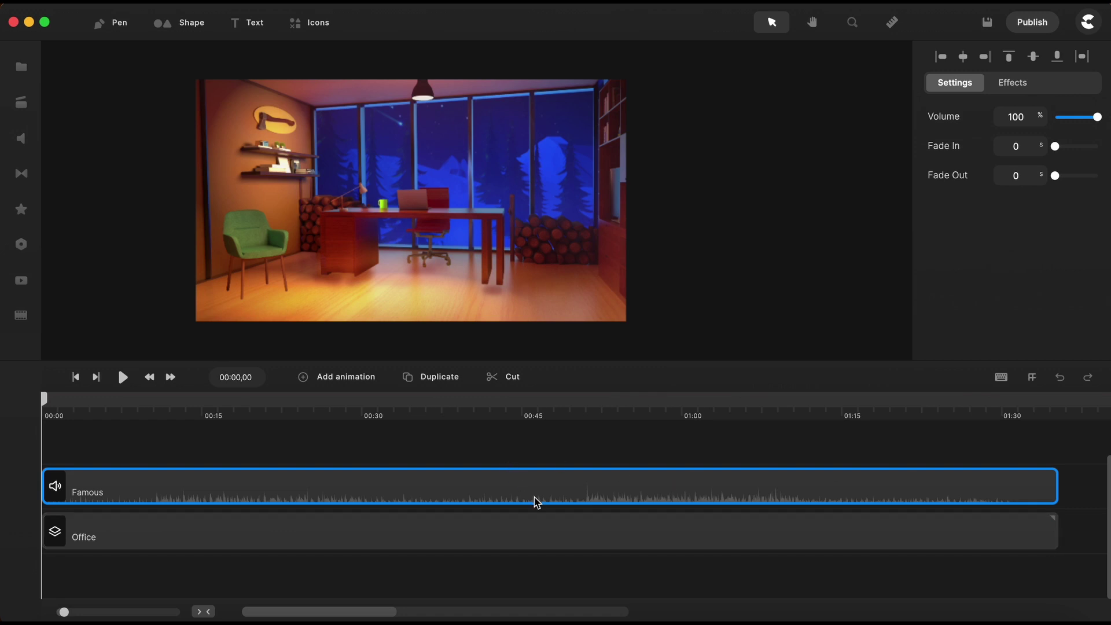
pyautogui.click(525, 448)
pyautogui.click(523, 489)
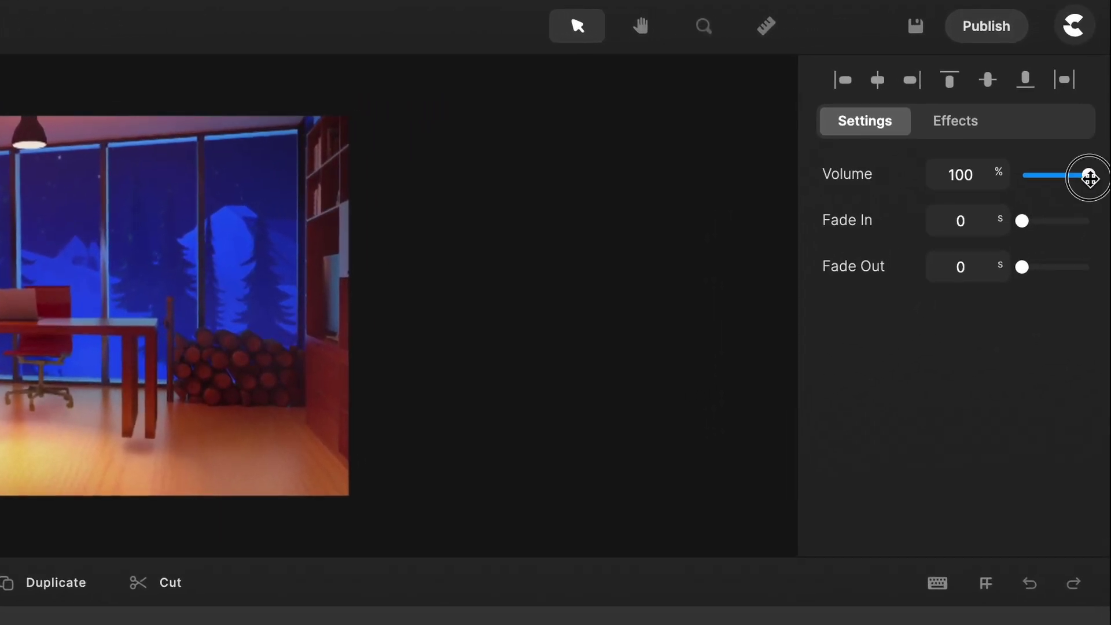
pyautogui.moveTo(1089, 179)
pyautogui.mouseDown()
pyautogui.moveTo(1059, 175)
pyautogui.moveTo(1099, 186)
pyautogui.mouseUp()
pyautogui.moveTo(1025, 222); pyautogui.dragTo(1019, 222)
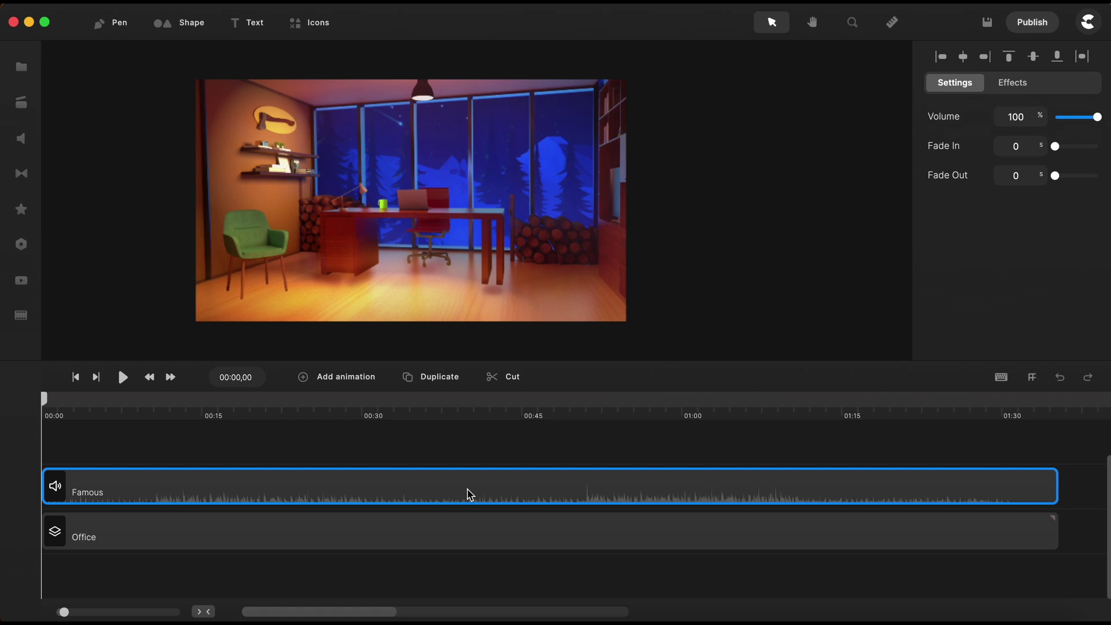
pyautogui.rightClick(469, 494)
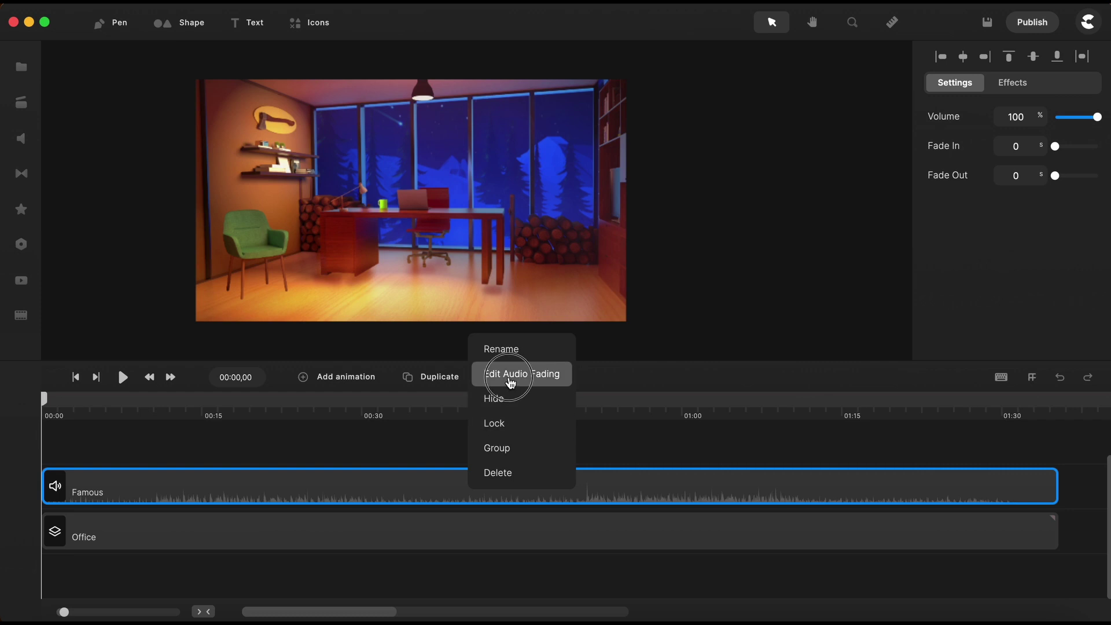
pyautogui.click(511, 375)
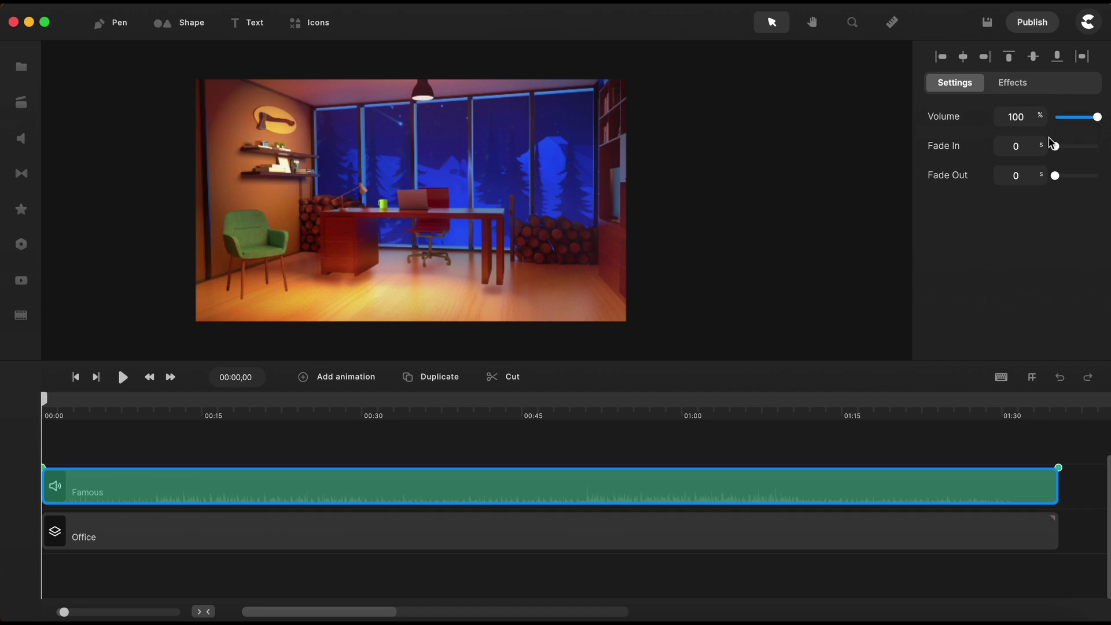
pyautogui.moveTo(1095, 122)
pyautogui.mouseDown()
pyautogui.moveTo(1072, 117)
pyautogui.moveTo(1102, 116)
pyautogui.mouseUp()
pyautogui.moveTo(1057, 146); pyautogui.dragTo(1059, 146)
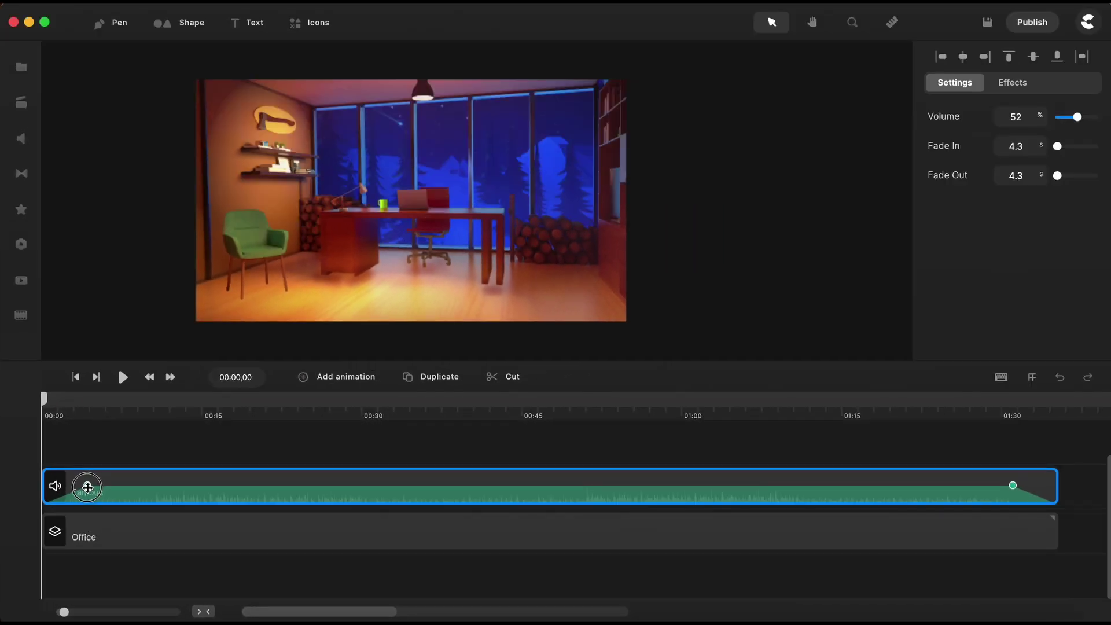
pyautogui.moveTo(160, 341); pyautogui.dragTo(165, 356)
pyautogui.moveTo(87, 491); pyautogui.dragTo(35, 455)
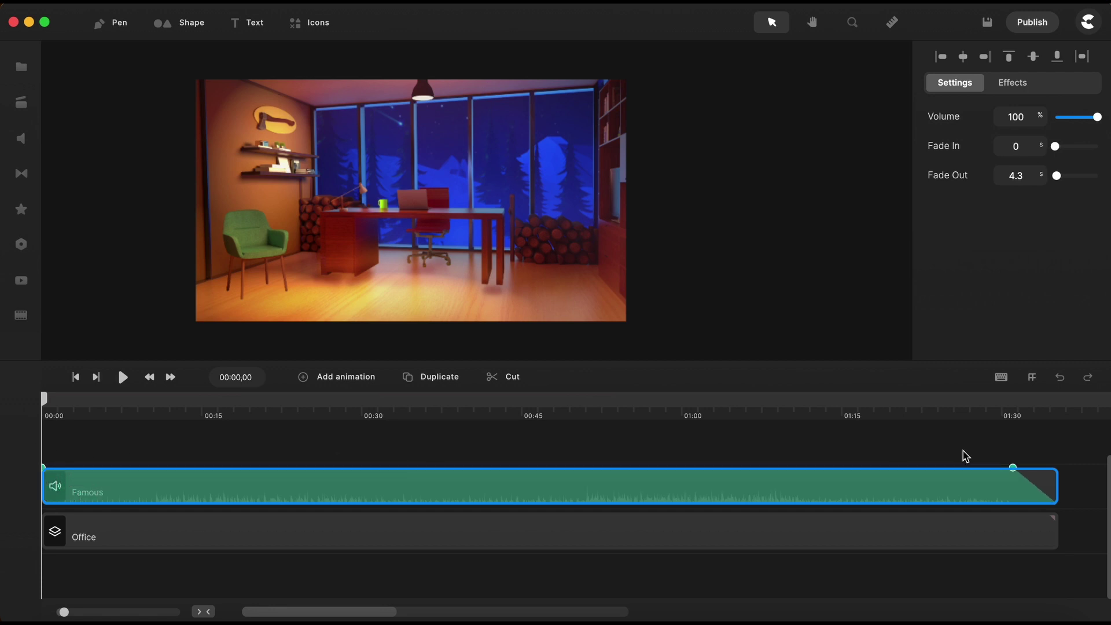
pyautogui.moveTo(1014, 469); pyautogui.dragTo(1066, 456)
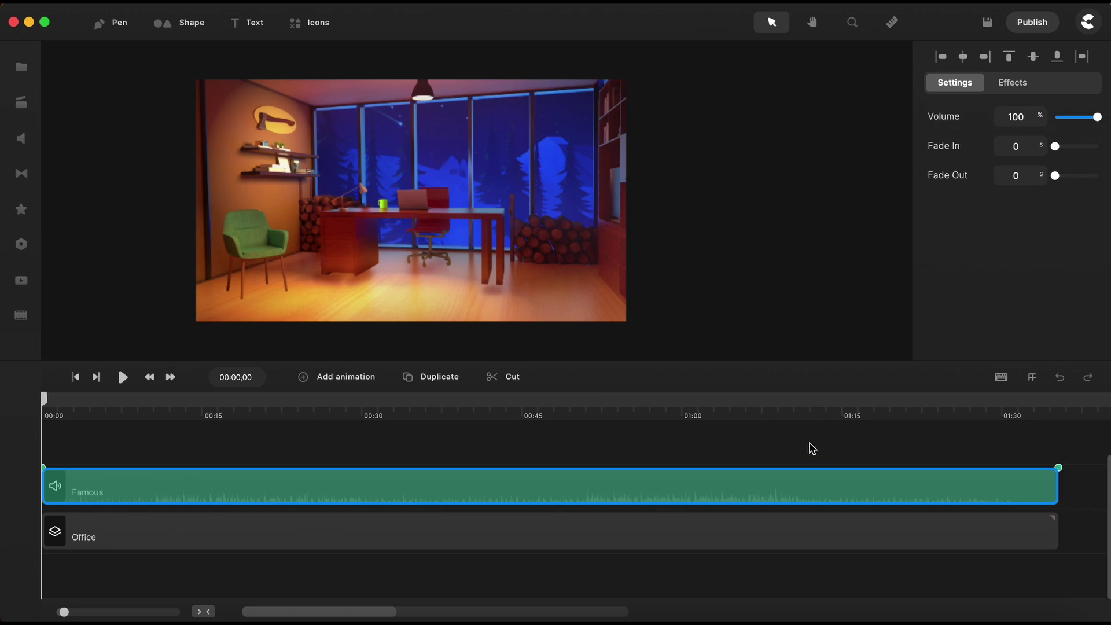
# - Add the 'Working with audio' voiceover from My Files on its own track around 00:51
pyautogui.click(476, 489)
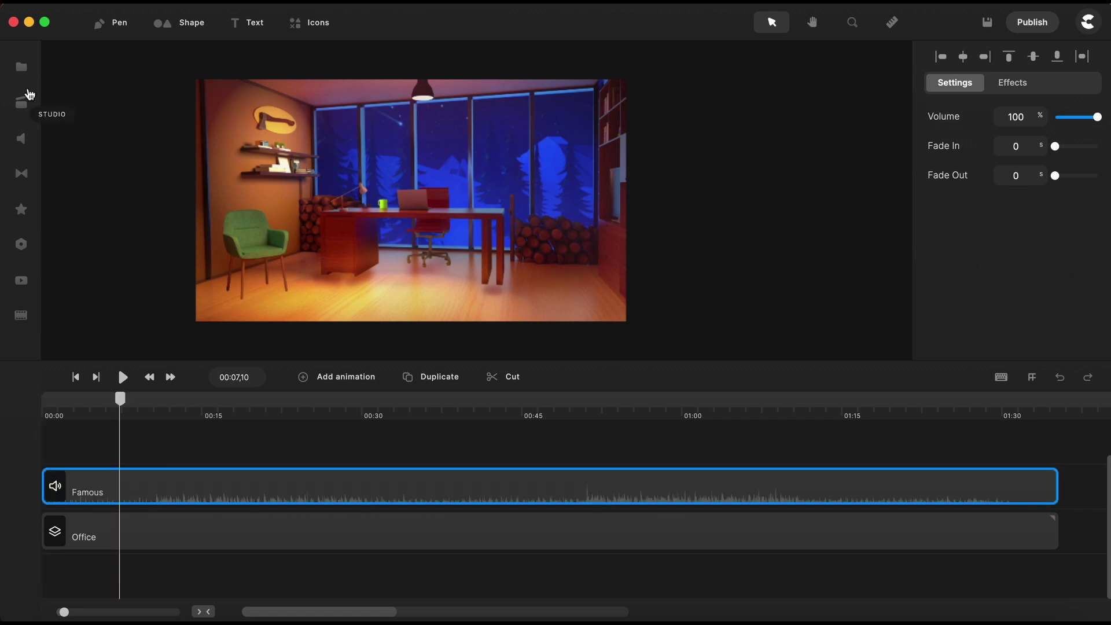
pyautogui.click(22, 70)
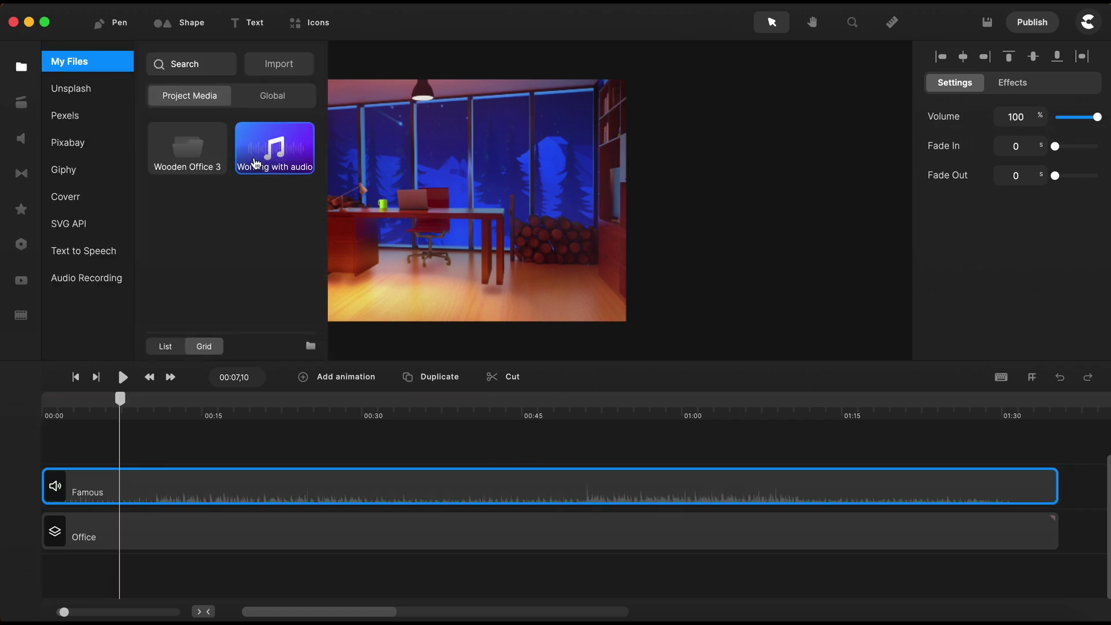
pyautogui.moveTo(275, 148); pyautogui.dragTo(439, 188)
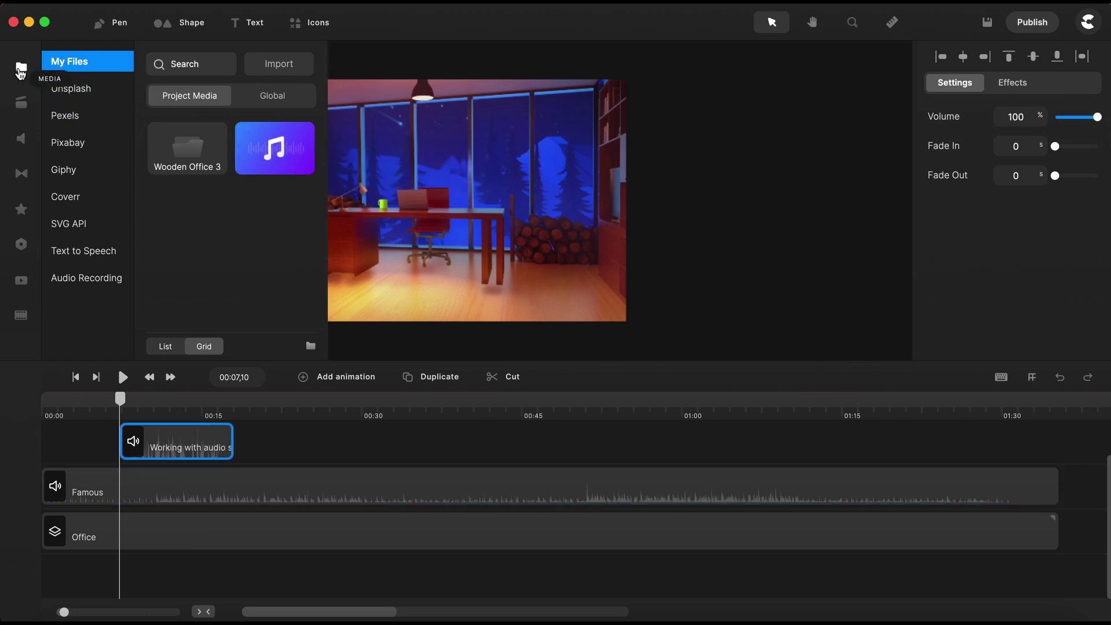
pyautogui.click(20, 72)
pyautogui.moveTo(171, 452); pyautogui.dragTo(644, 463)
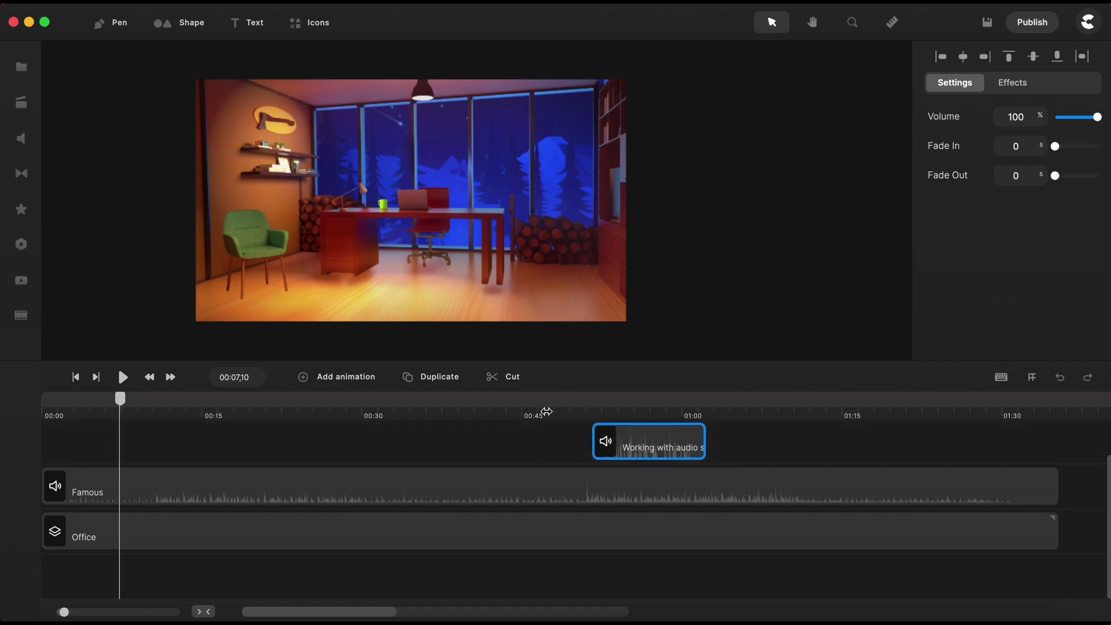
pyautogui.click(553, 414)
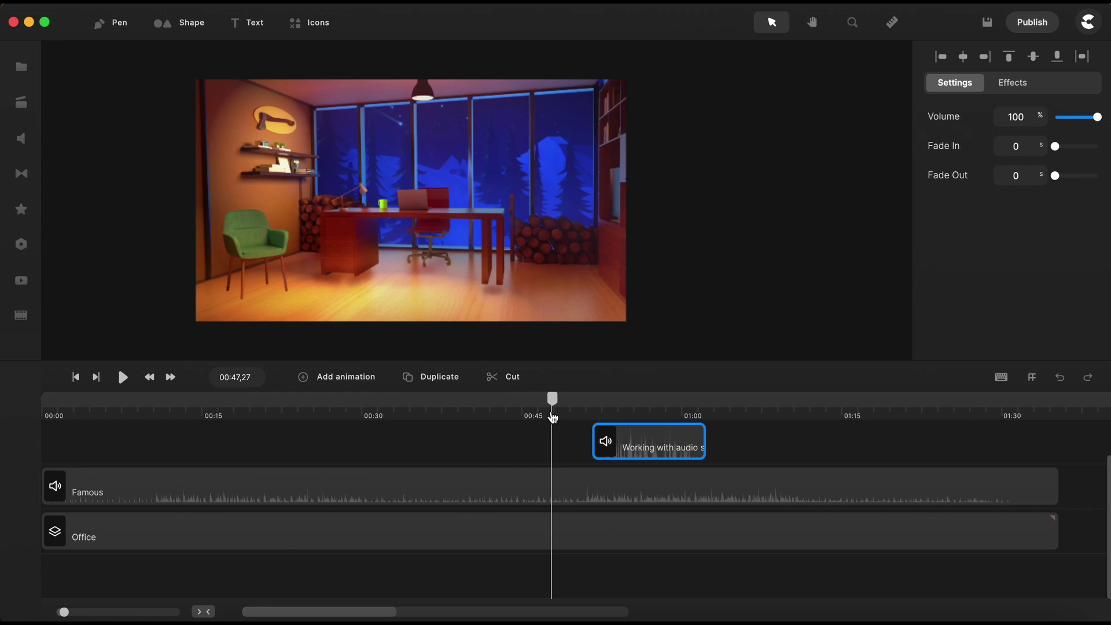
pyautogui.press('space')
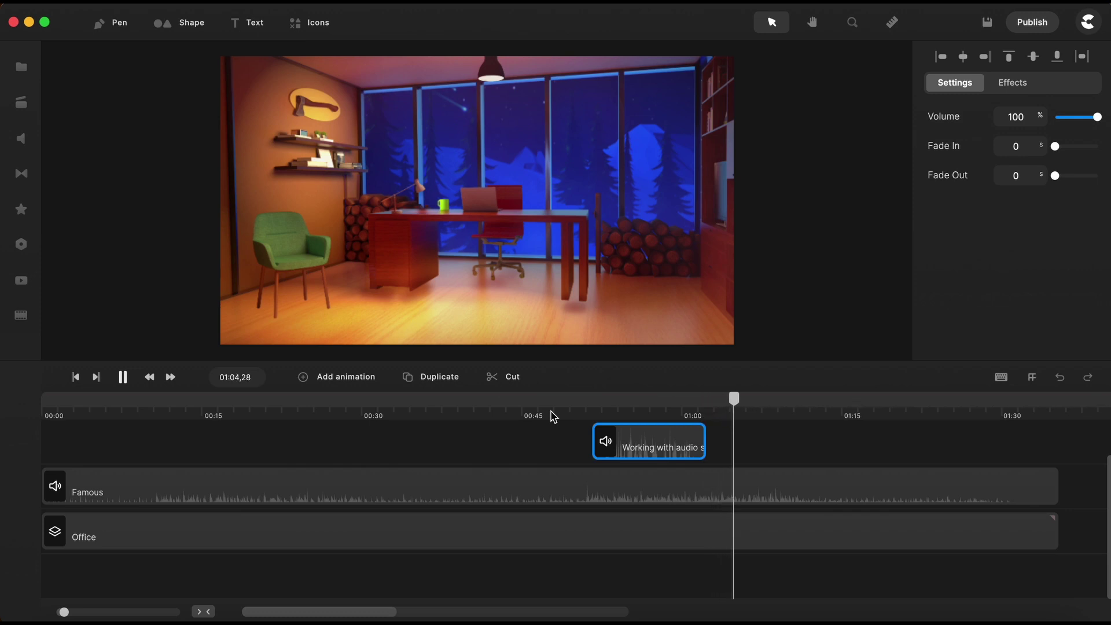
pyautogui.press('space')
pyautogui.click(566, 493)
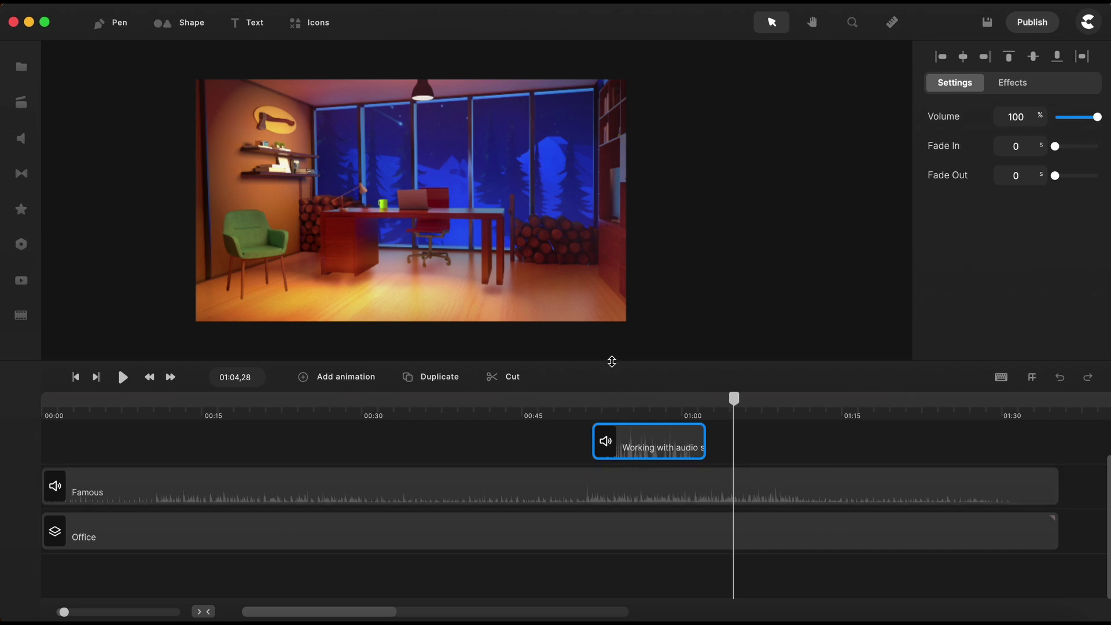
# - Cut the Famous track where the voiceover clip starts
pyautogui.moveTo(612, 361); pyautogui.dragTo(609, 274)
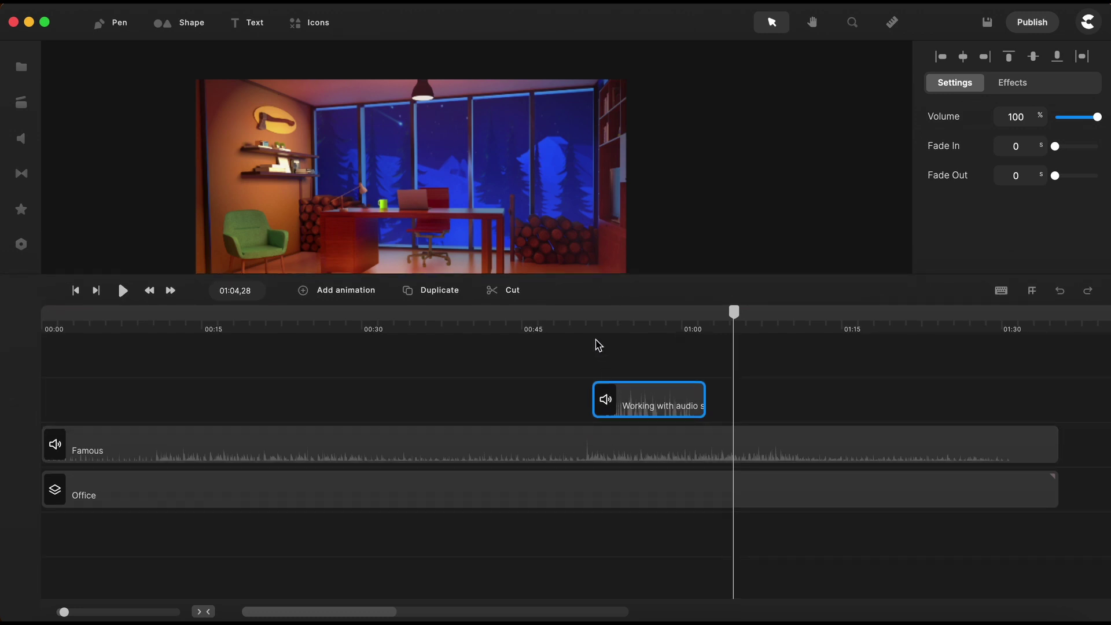
pyautogui.click(590, 329)
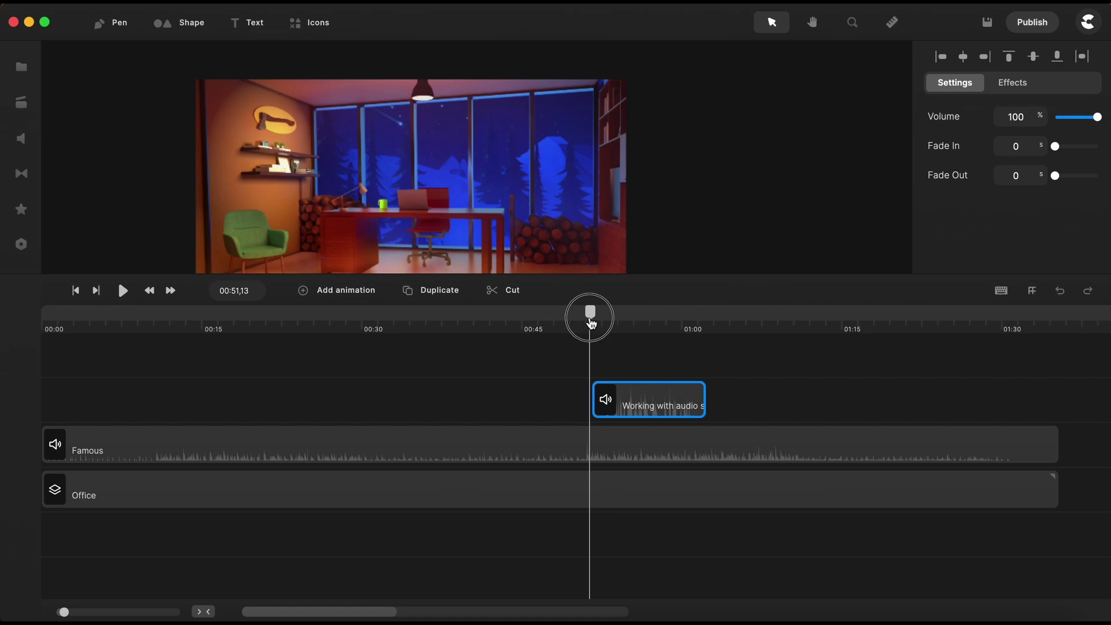
pyautogui.moveTo(591, 324); pyautogui.dragTo(595, 322)
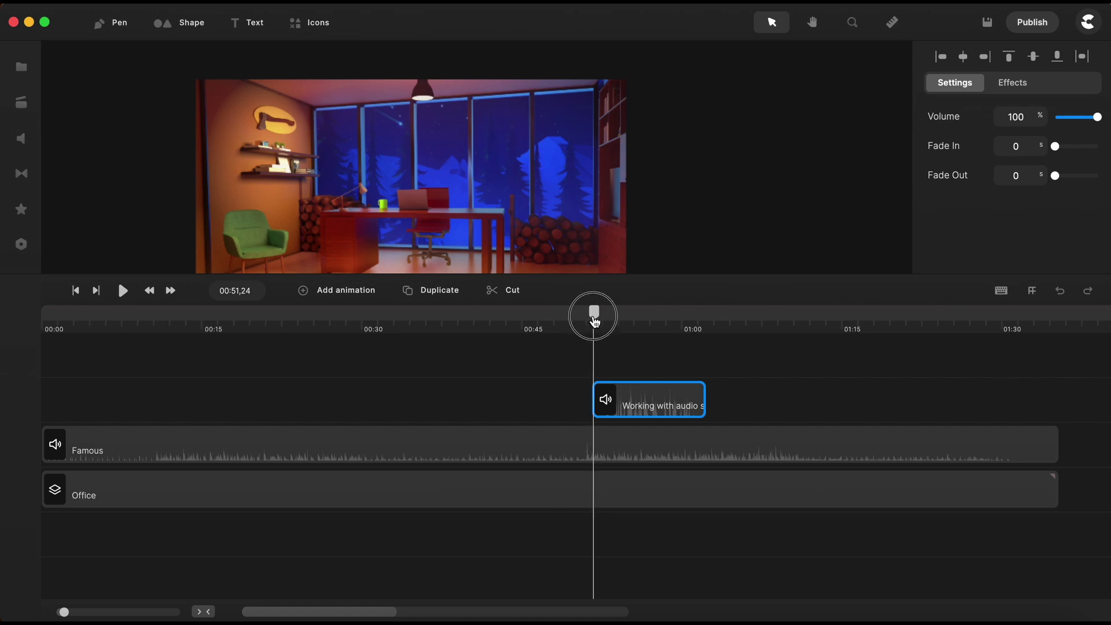
pyautogui.click(615, 455)
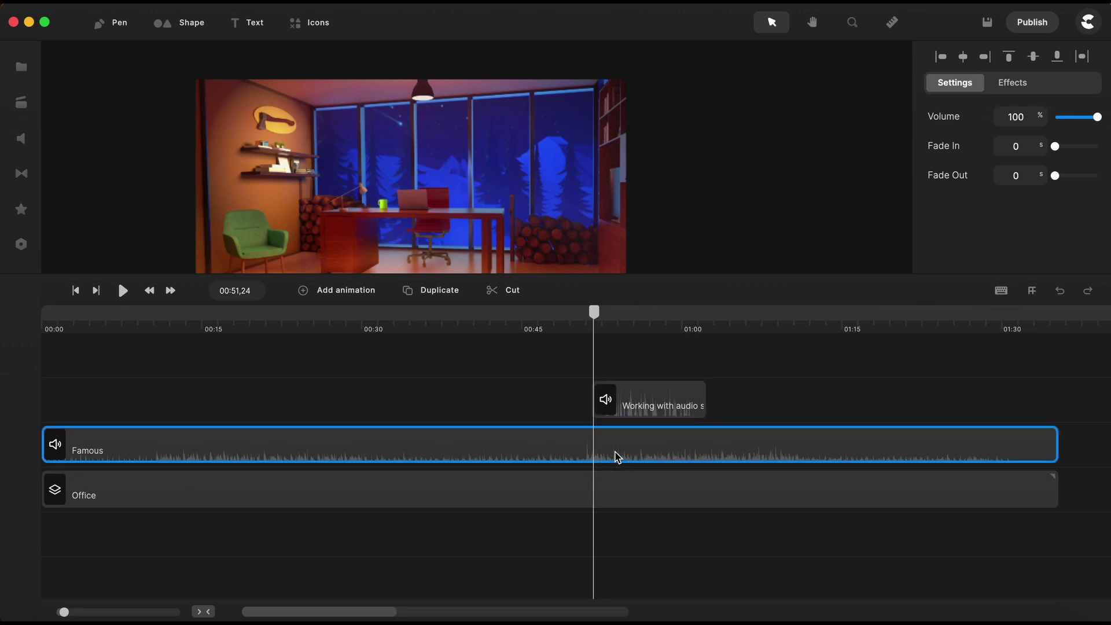
pyautogui.click(511, 291)
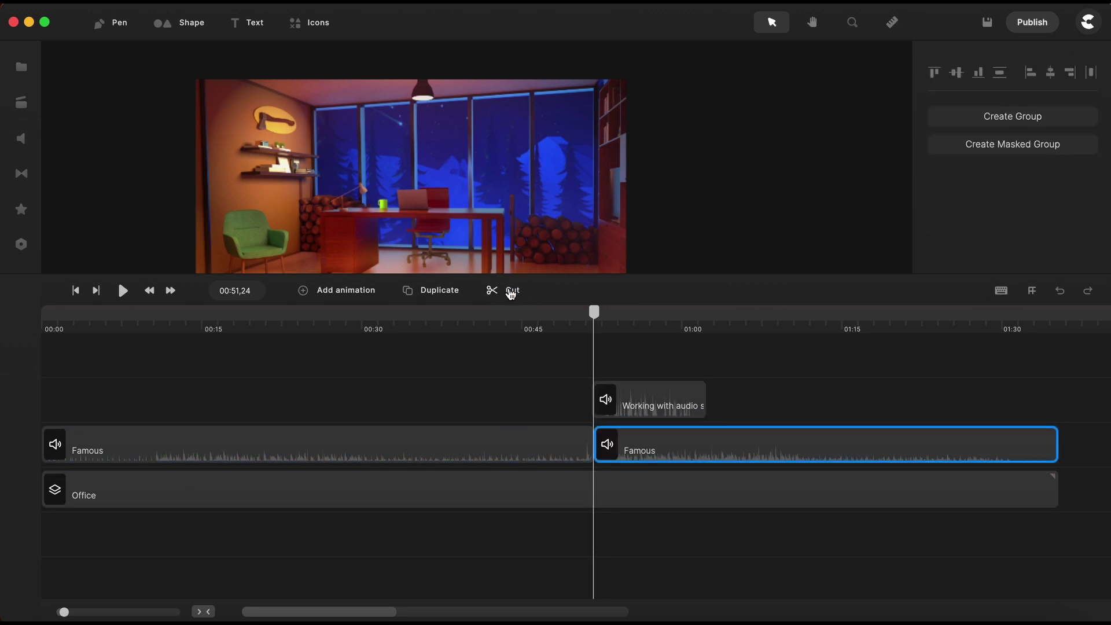
# - Cut the Famous track again where the voiceover clip ends
pyautogui.moveTo(594, 312); pyautogui.dragTo(706, 315)
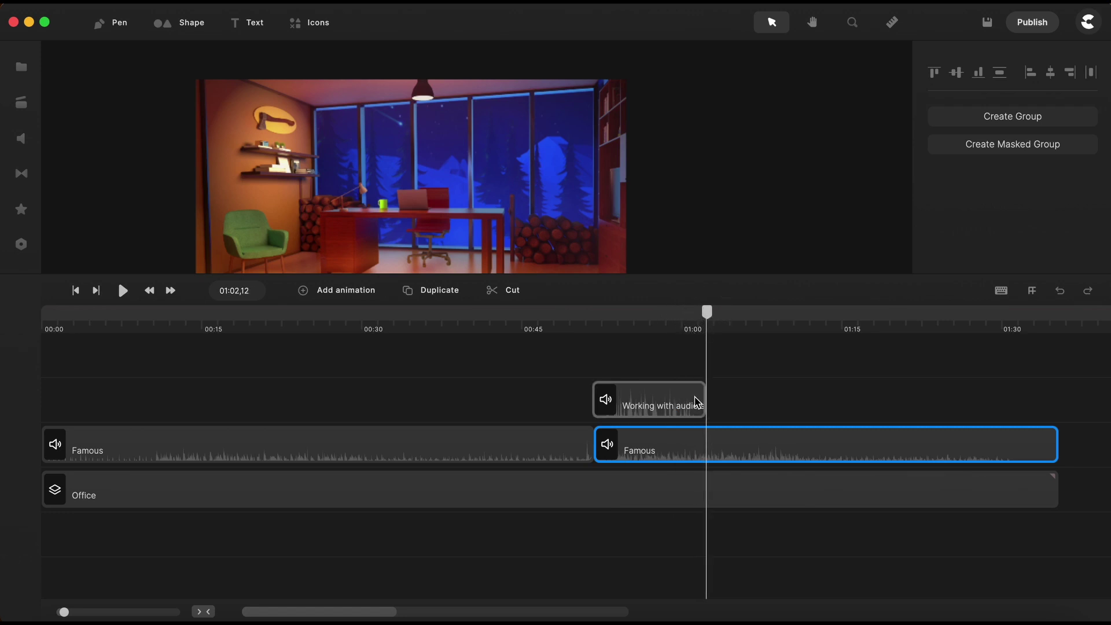
pyautogui.click(696, 400)
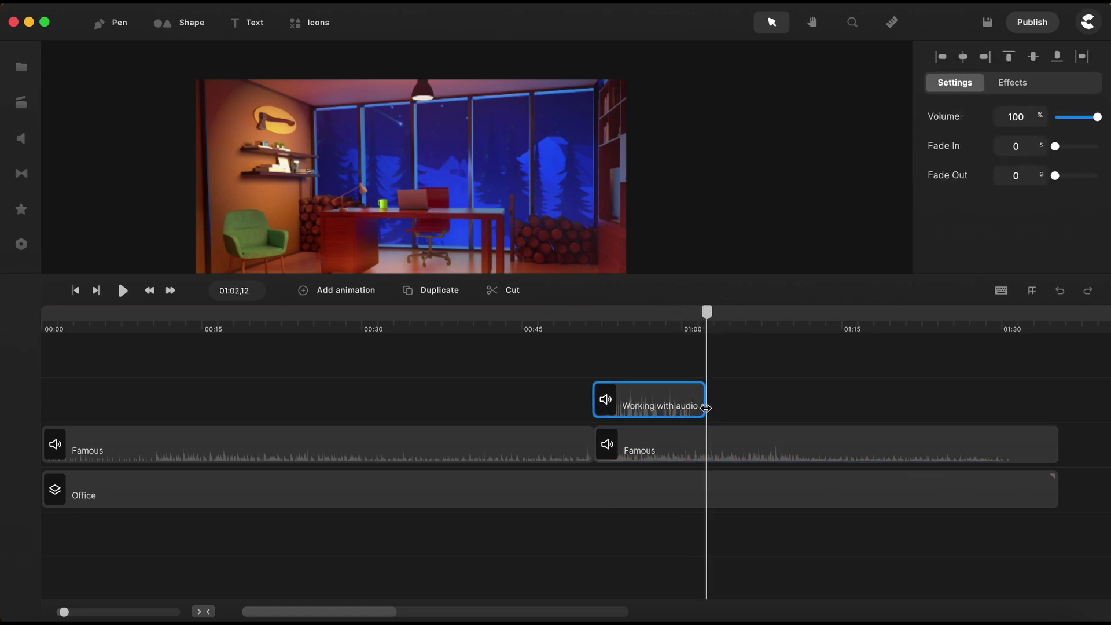
pyautogui.click(699, 449)
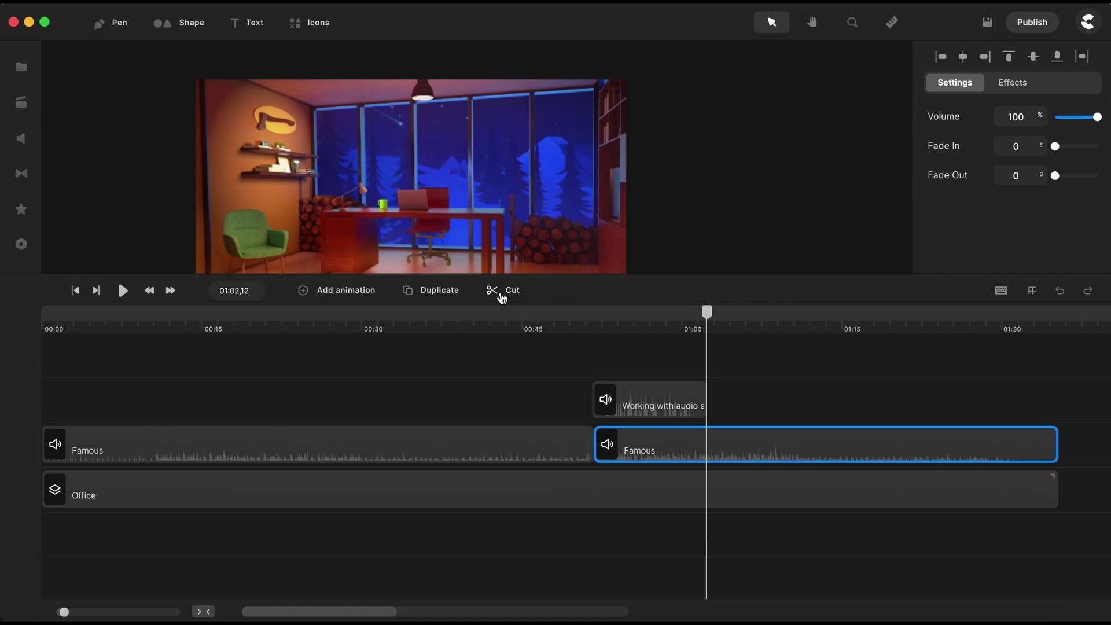
pyautogui.click(501, 294)
pyautogui.scroll(3, 756, 322)
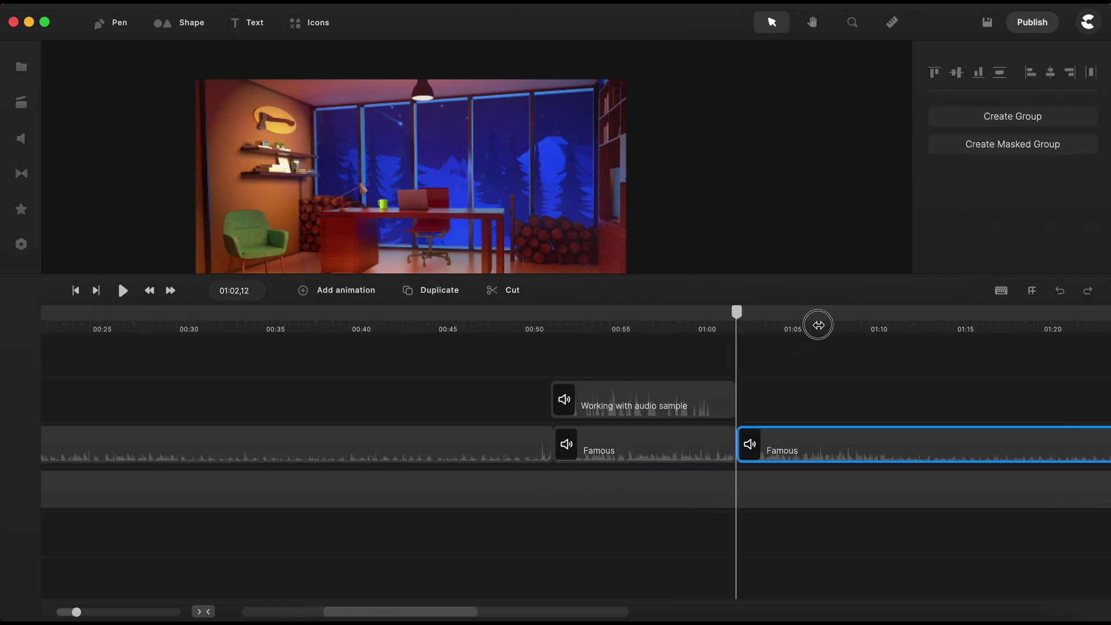
pyautogui.click(441, 445)
# - Give the left Famous clip a 2-second fade-out
pyautogui.rightClick(441, 446)
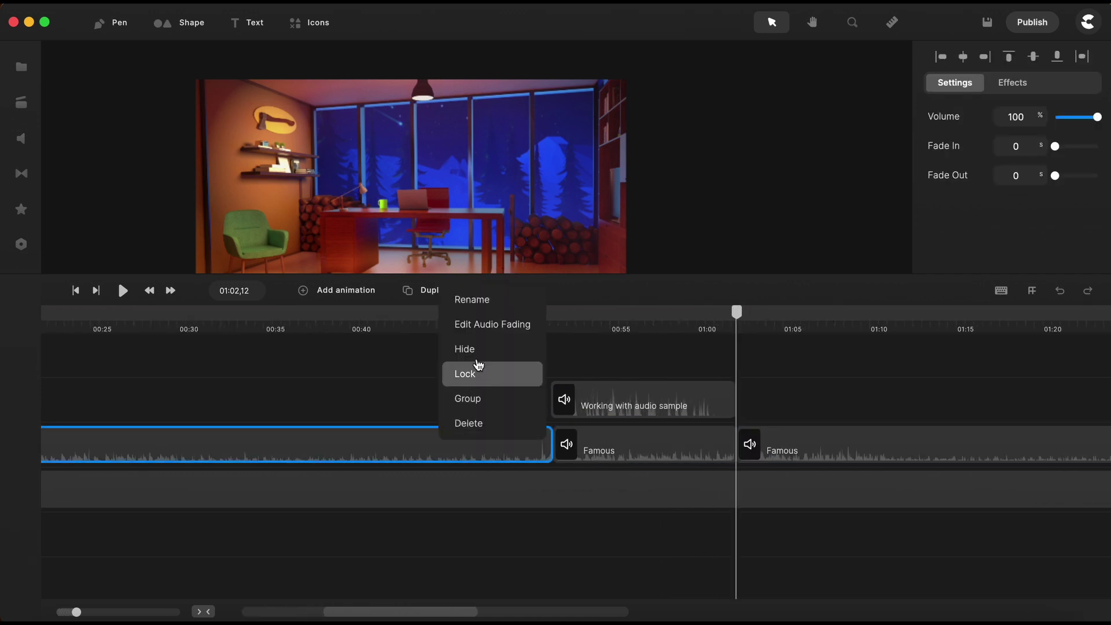
pyautogui.click(475, 327)
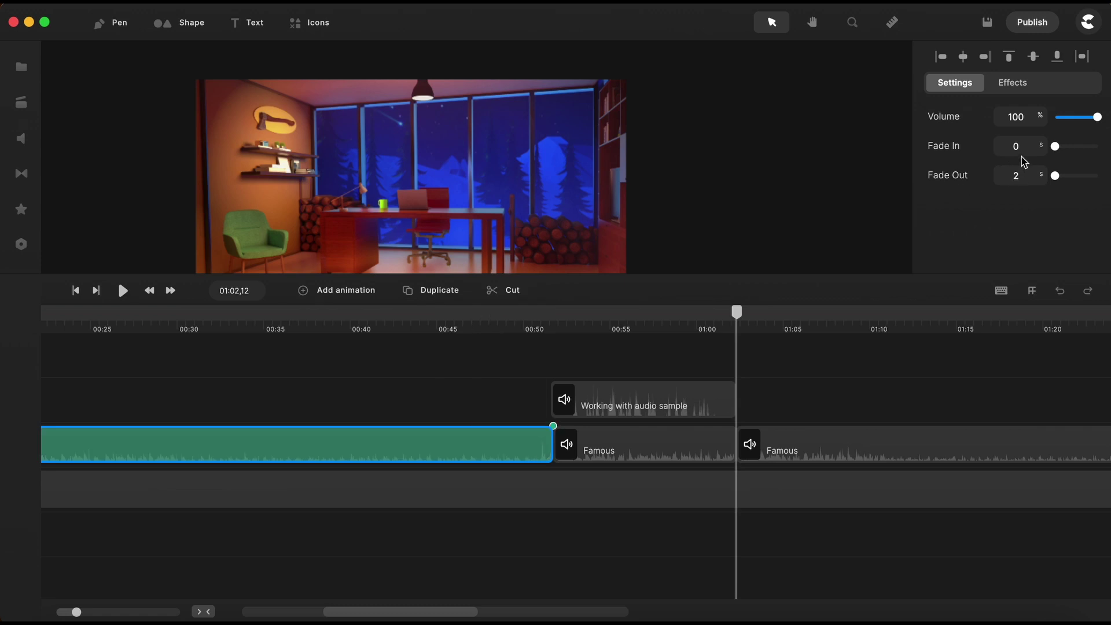
pyautogui.write('2')
pyautogui.click(1022, 147)
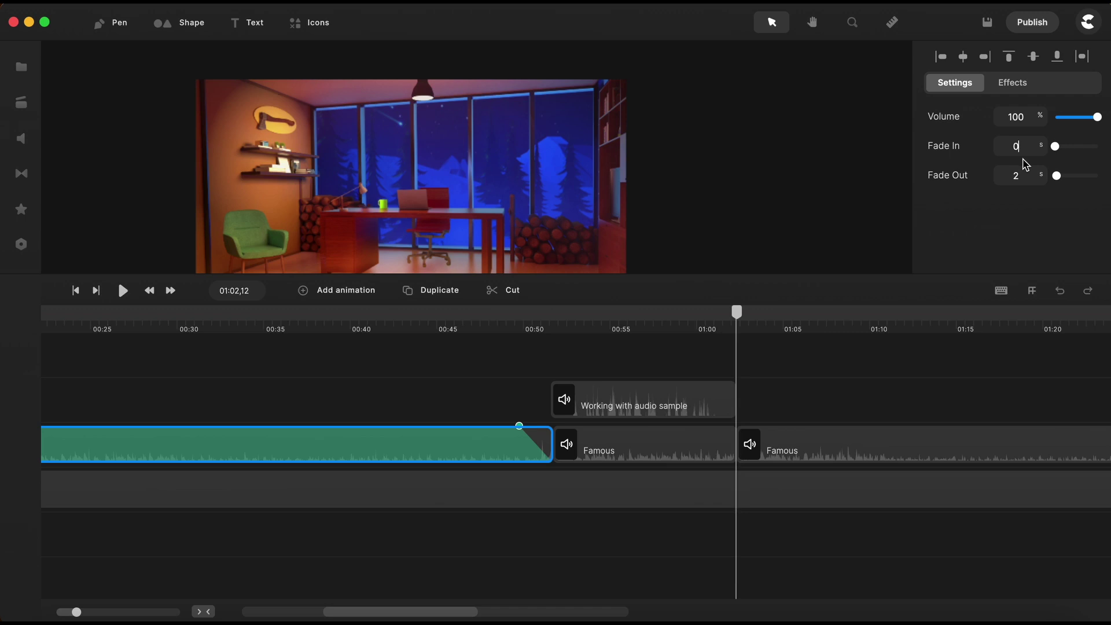
# - Move the voiceover up a row and place the middle Famous clip directly beneath it
pyautogui.scroll(3, 585, 325)
pyautogui.moveTo(595, 273); pyautogui.dragTo(596, 214)
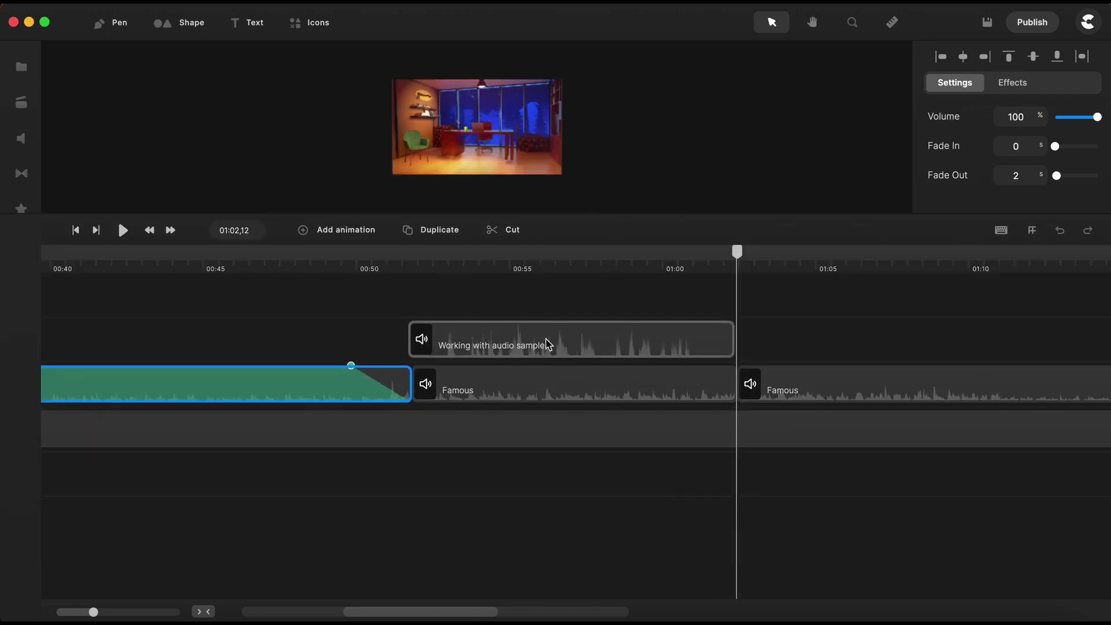
pyautogui.moveTo(546, 347); pyautogui.dragTo(546, 307)
pyautogui.moveTo(546, 438); pyautogui.dragTo(544, 390)
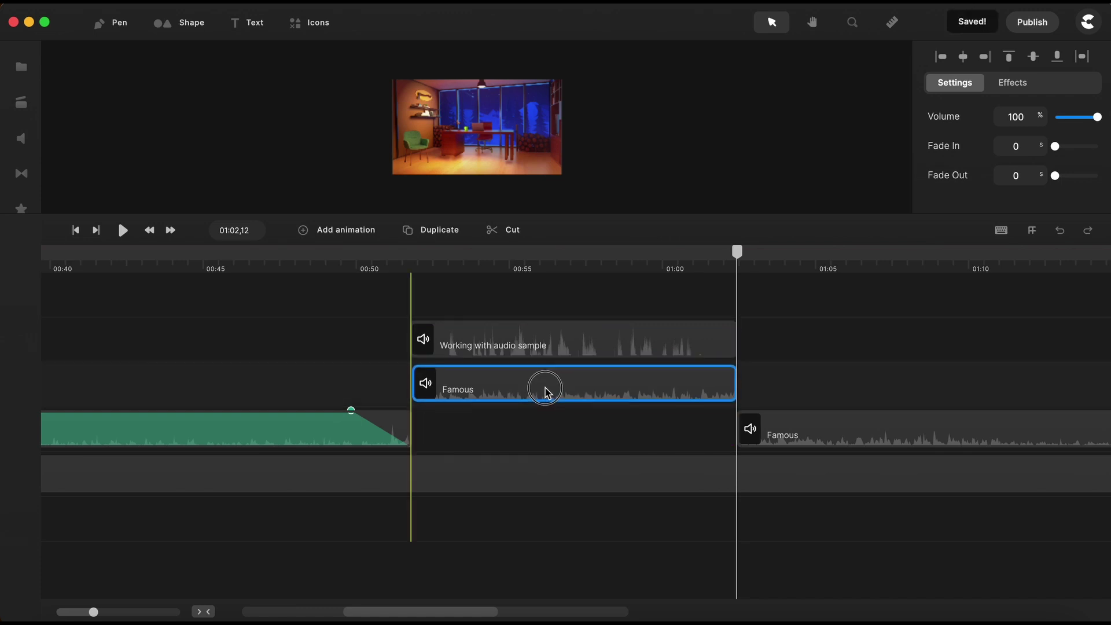
pyautogui.click(602, 421)
# - Give the right Famous clip a 2-second fade-in
pyautogui.rightClick(812, 429)
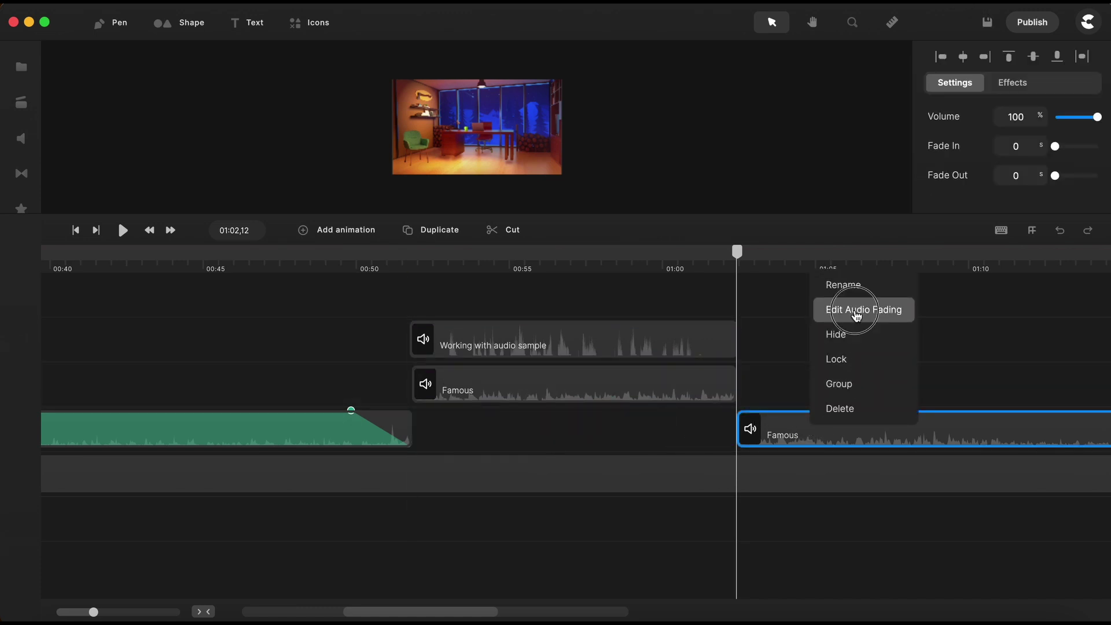
pyautogui.click(858, 314)
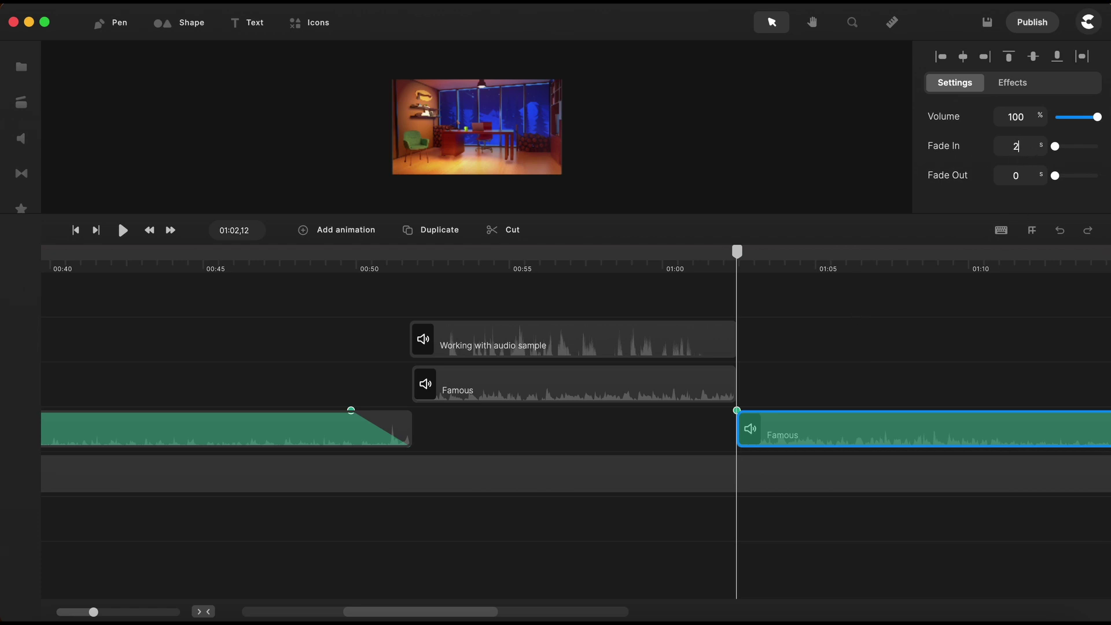
pyautogui.press('Return')
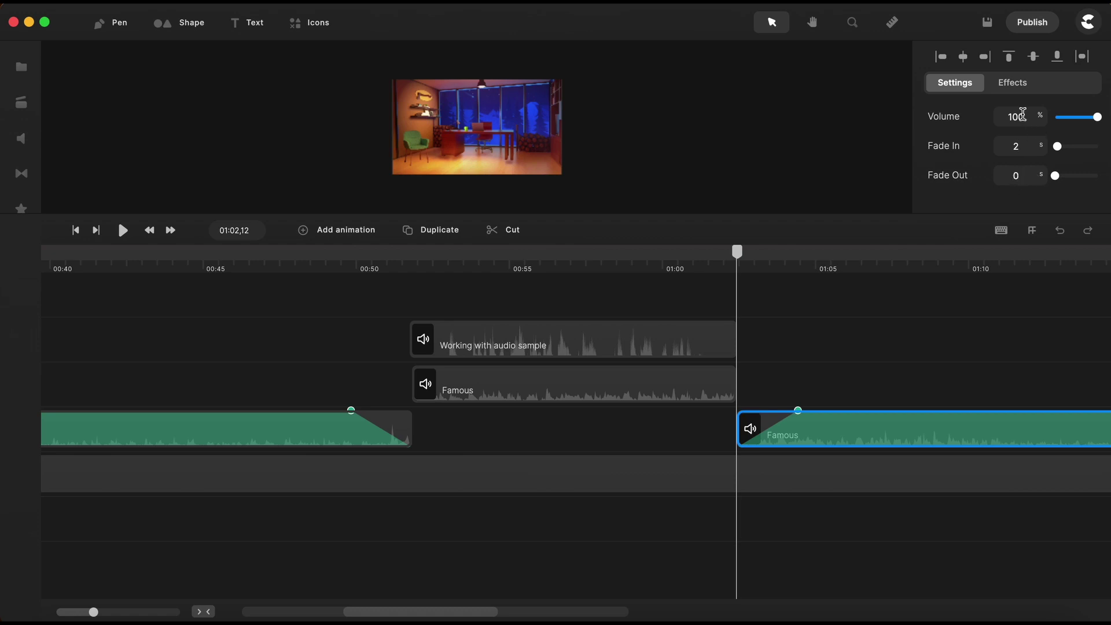
pyautogui.click(883, 330)
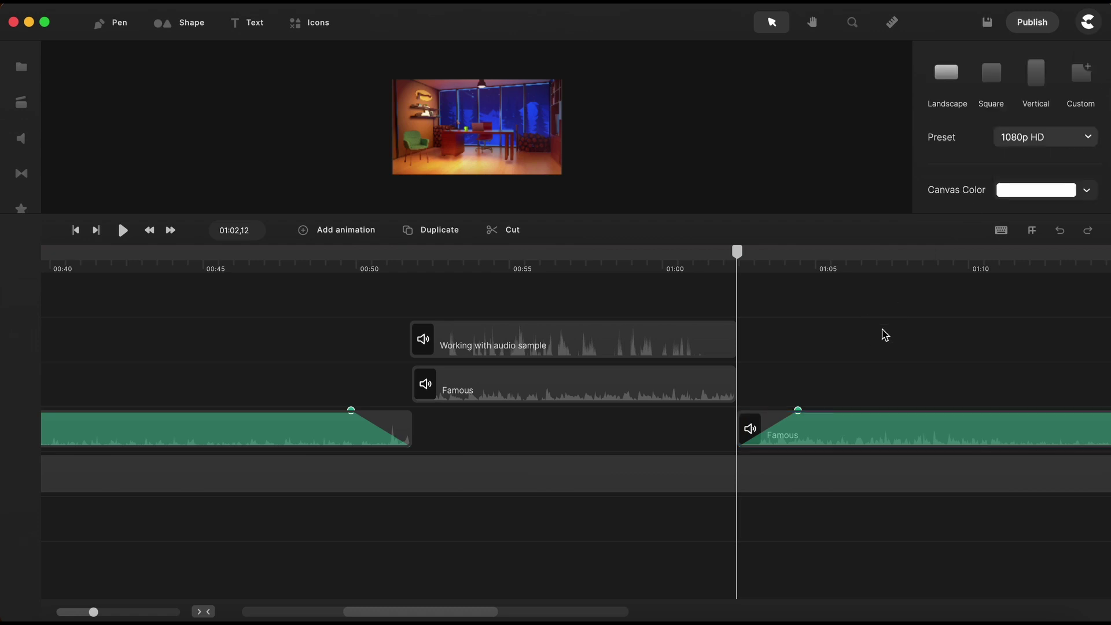
pyautogui.click(638, 391)
# - Set the middle Famous clip's volume to 28% and return the playhead to 00:51,01
pyautogui.rightClick(639, 392)
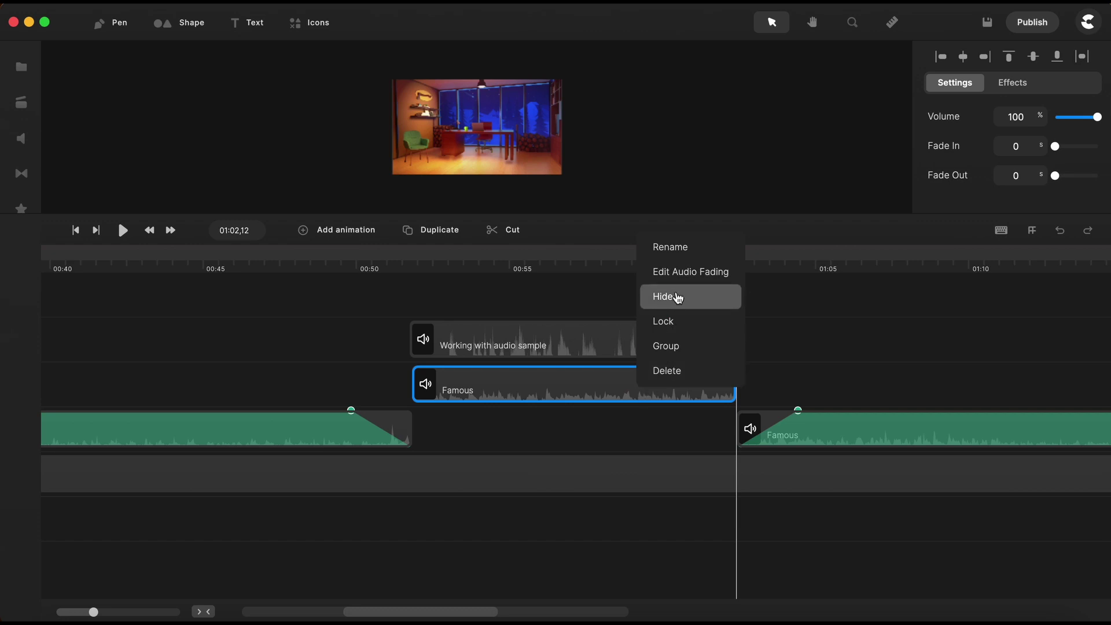
pyautogui.click(677, 279)
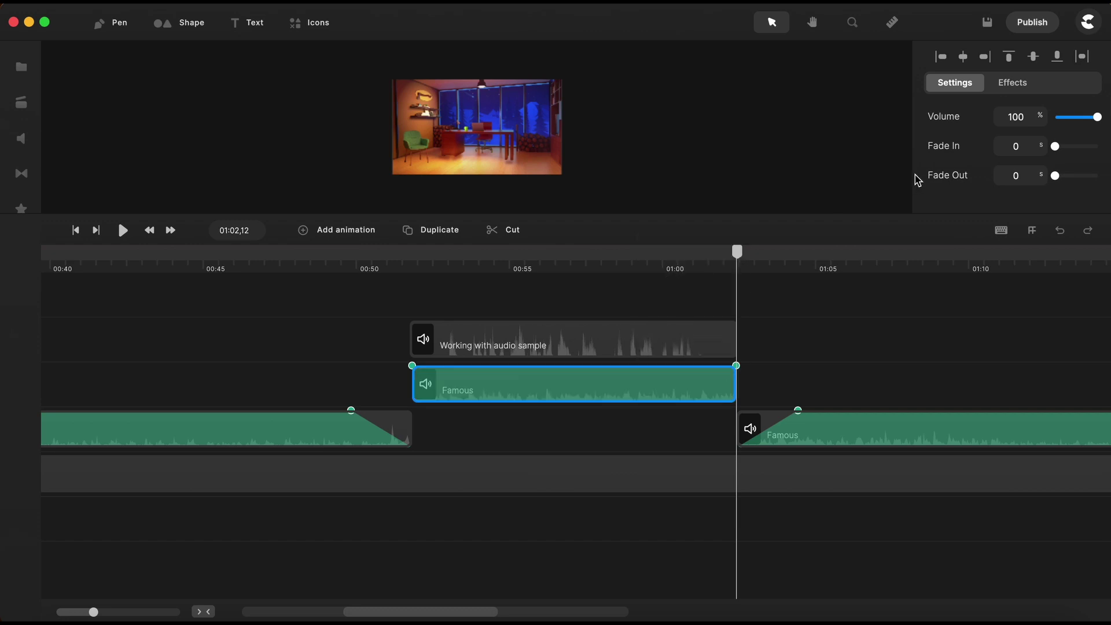
pyautogui.doubleClick(1018, 116)
pyautogui.write('28')
pyautogui.press('Return')
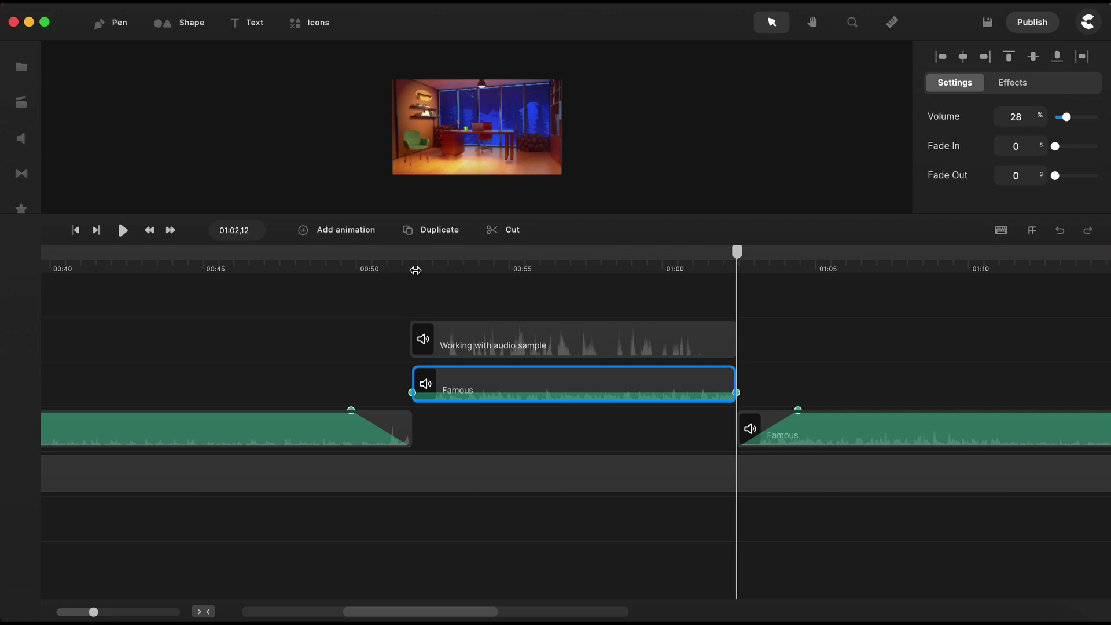
pyautogui.click(388, 264)
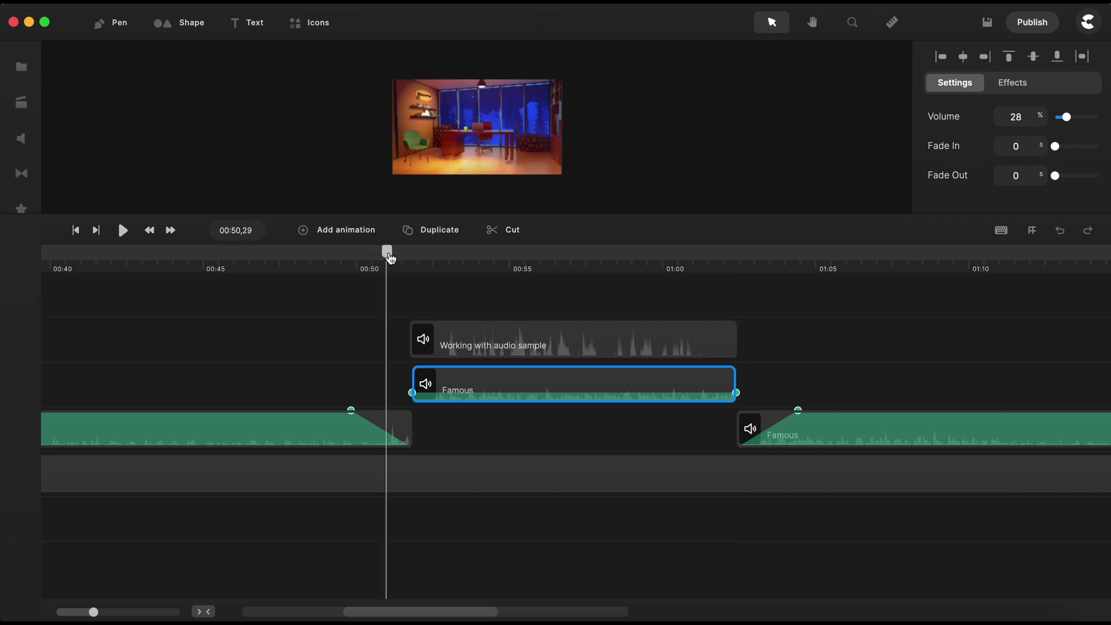
pyautogui.moveTo(390, 258); pyautogui.dragTo(575, 261)
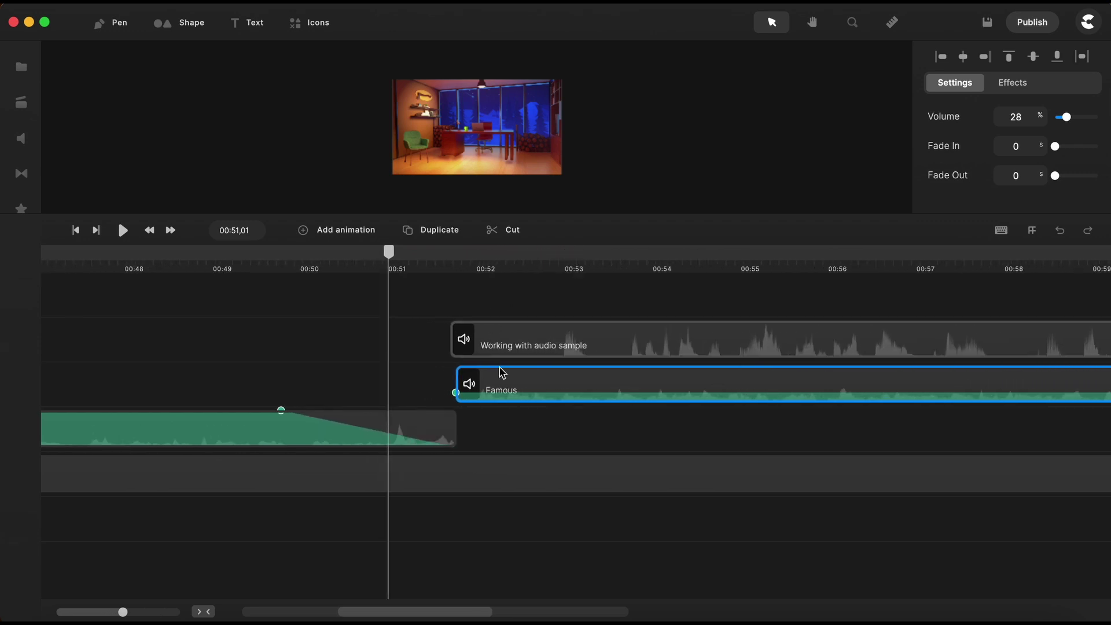
# - Realign the middle Famous clip to start at 00:51,11 and stretch its end past 01:02
pyautogui.moveTo(511, 386); pyautogui.dragTo(510, 431)
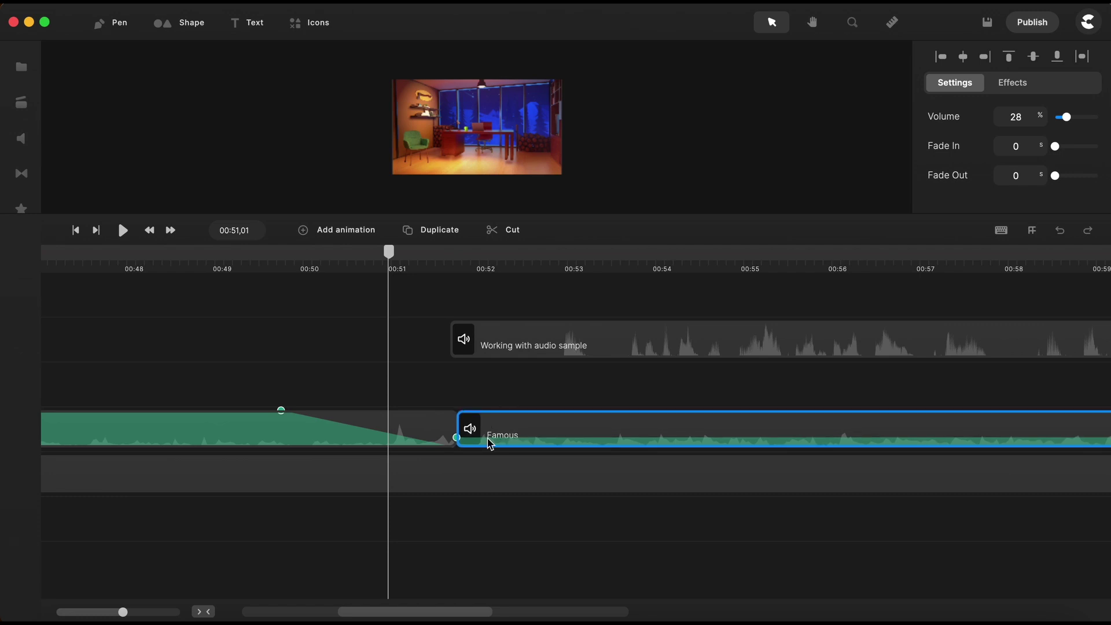
pyautogui.moveTo(389, 251); pyautogui.dragTo(418, 251)
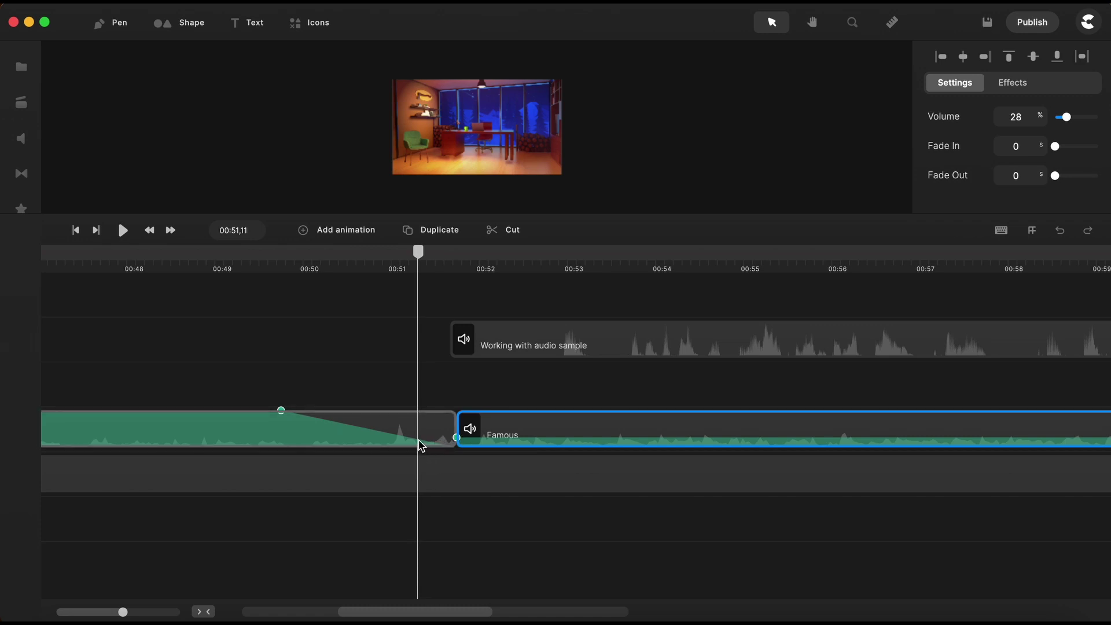
pyautogui.moveTo(521, 429); pyautogui.dragTo(421, 382)
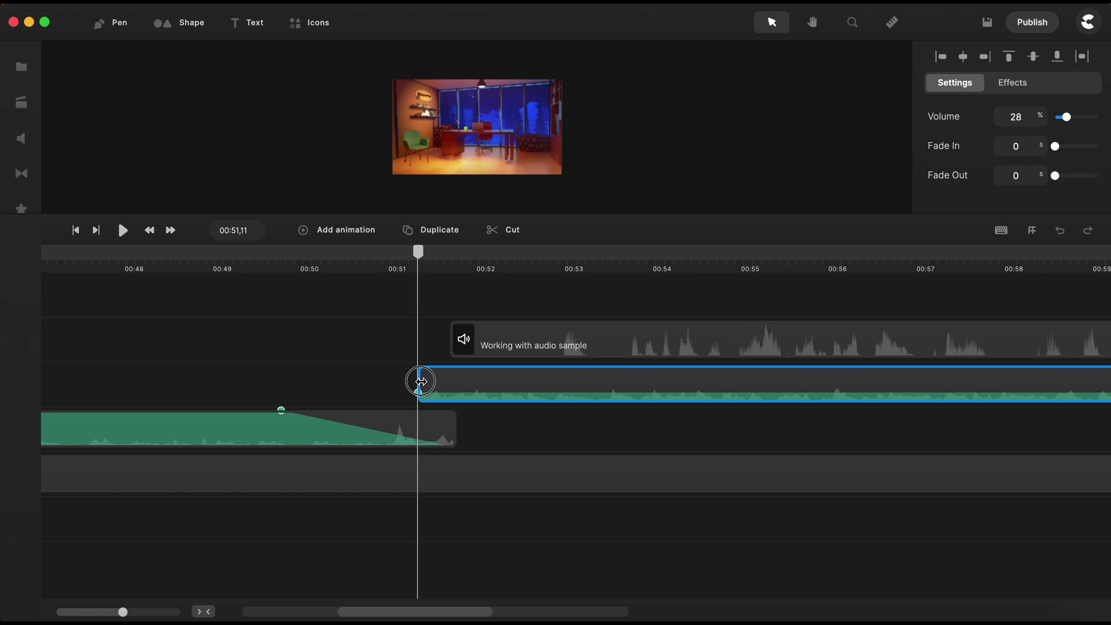
pyautogui.moveTo(421, 381); pyautogui.dragTo(418, 382)
pyautogui.click(480, 438)
pyautogui.hscroll(10, 580, 440)
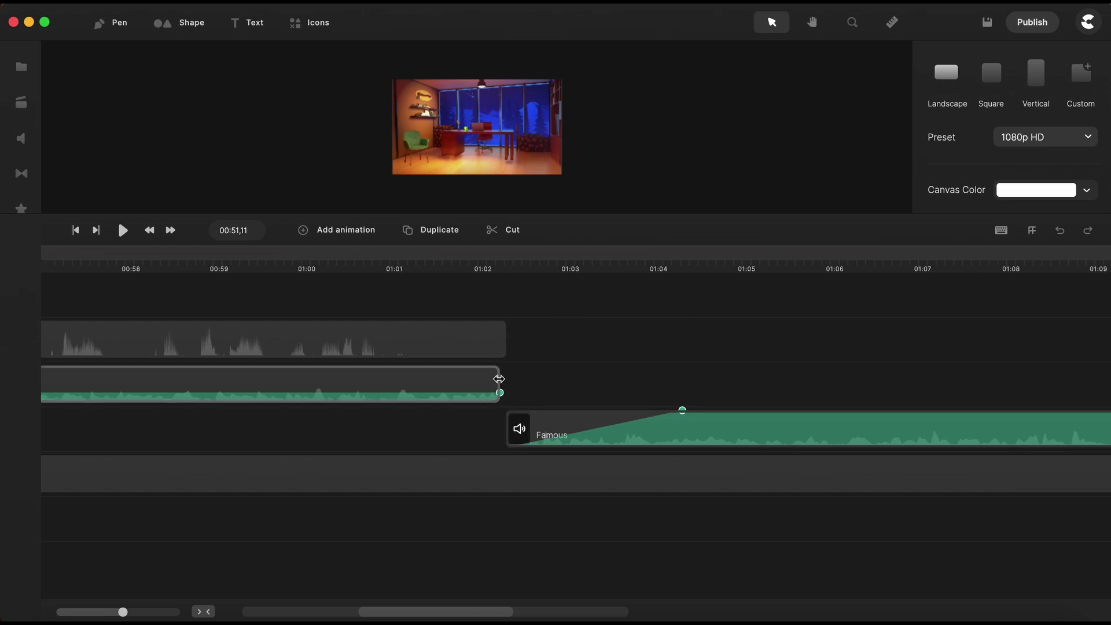
pyautogui.moveTo(499, 379); pyautogui.dragTo(542, 379)
# - Hide the audio fade overlays on the three music clips
pyautogui.click(468, 444)
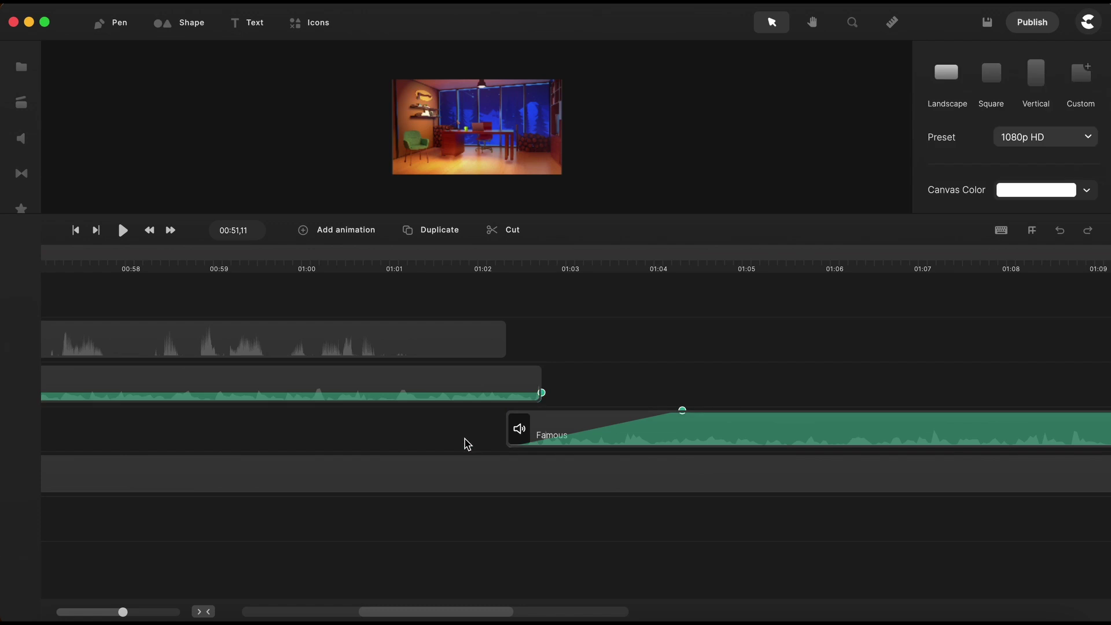
pyautogui.rightClick(454, 380)
pyautogui.click(523, 276)
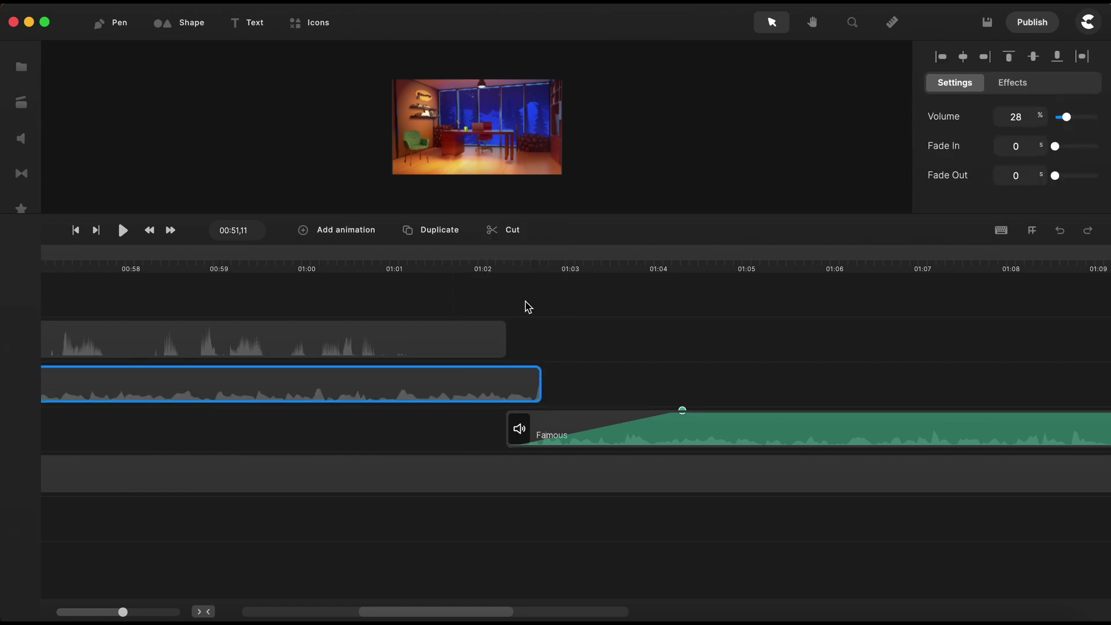
pyautogui.rightClick(566, 423)
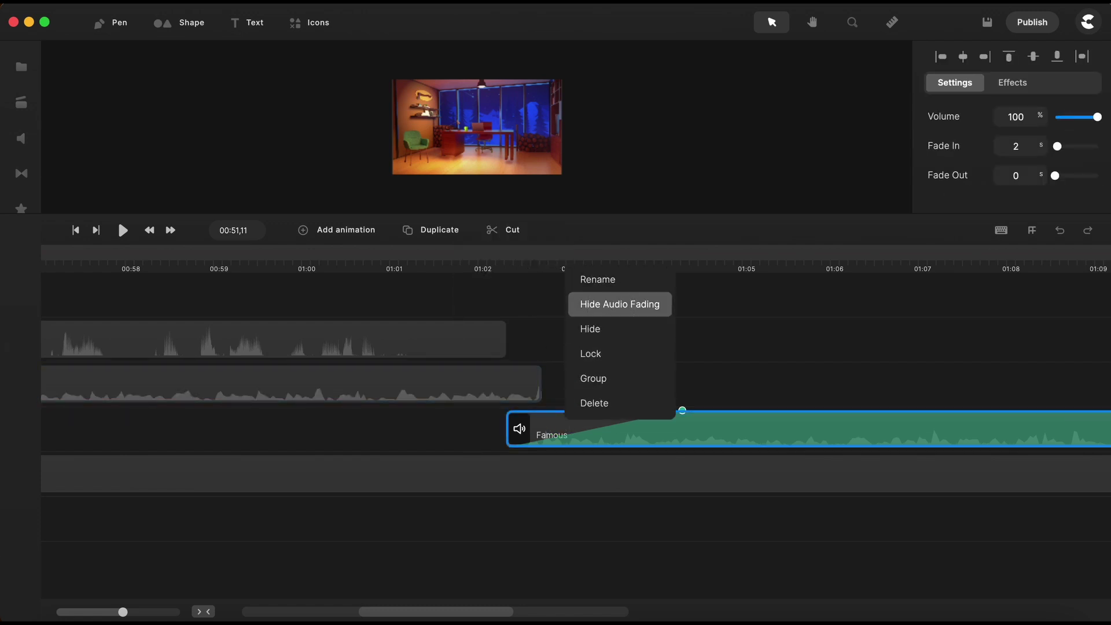
pyautogui.click(613, 304)
pyautogui.hscroll(-10, 543, 404)
pyautogui.hscroll(-5, 451, 417)
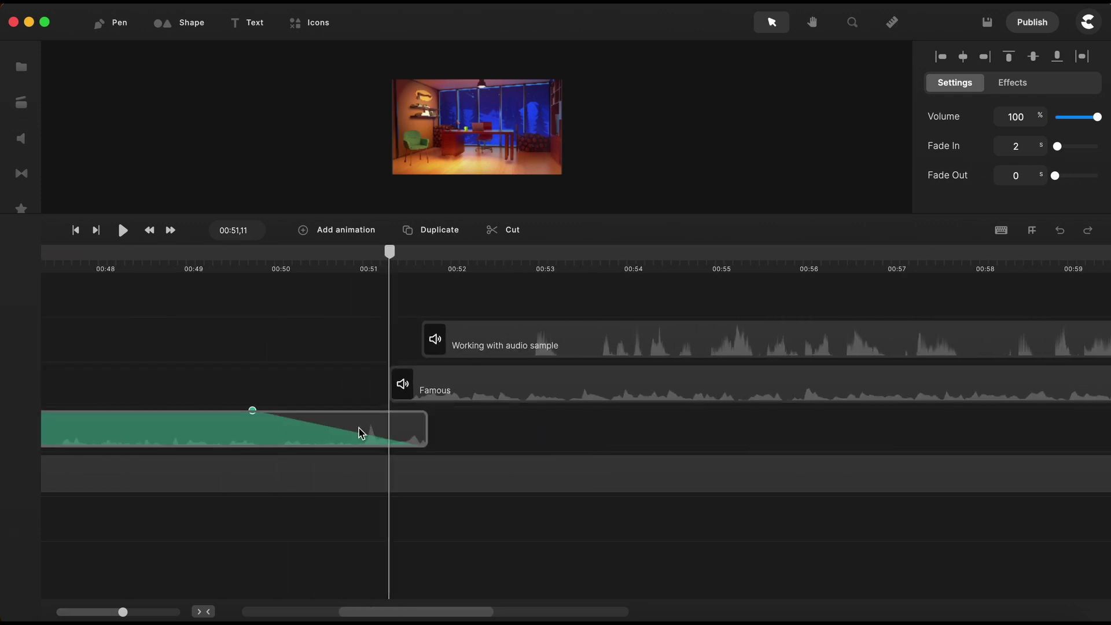
pyautogui.rightClick(359, 428)
pyautogui.click(396, 307)
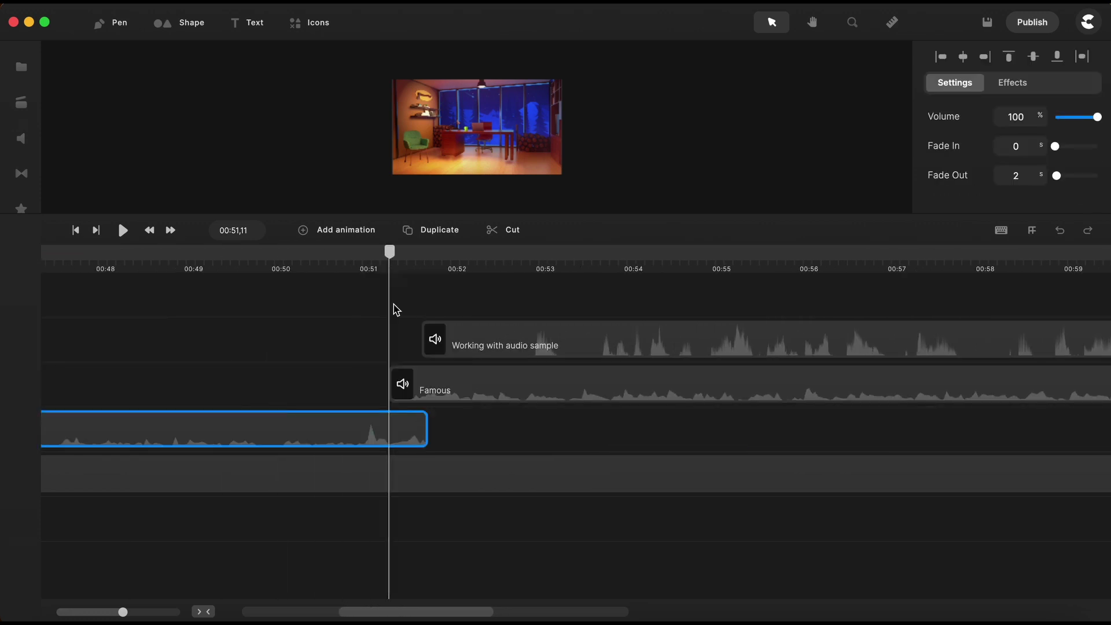
# - Zoom the timeline and move the middle Famous clip to start at 00:51,15
pyautogui.moveTo(412, 267); pyautogui.dragTo(533, 265)
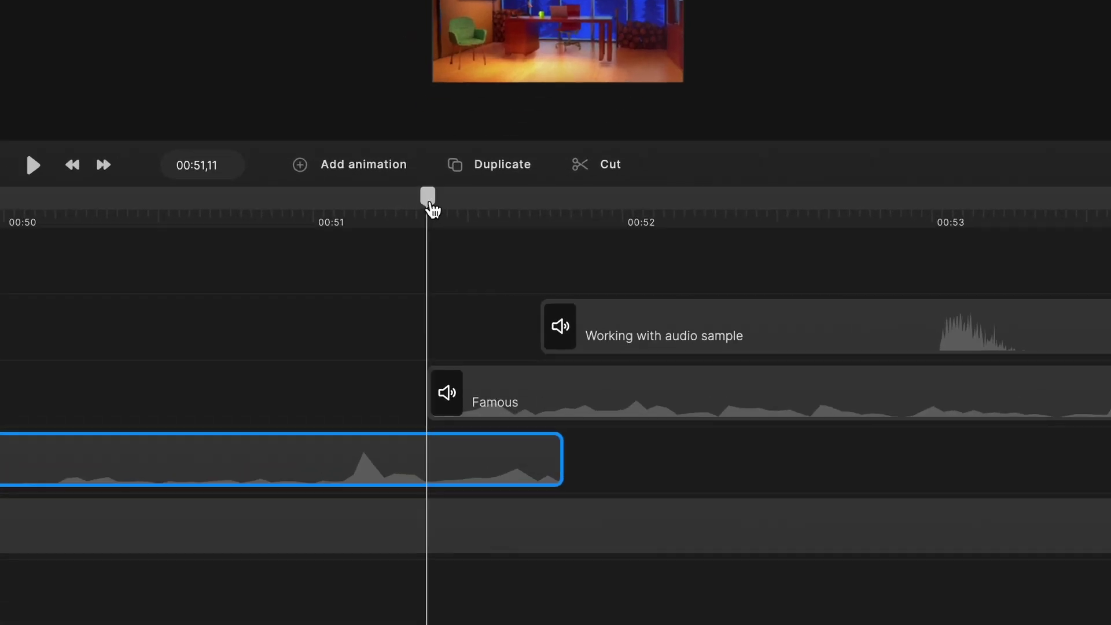
pyautogui.moveTo(390, 253); pyautogui.dragTo(417, 255)
pyautogui.moveTo(591, 90)
pyautogui.mouseDown()
pyautogui.moveTo(689, 88)
pyautogui.moveTo(595, 91)
pyautogui.mouseUp()
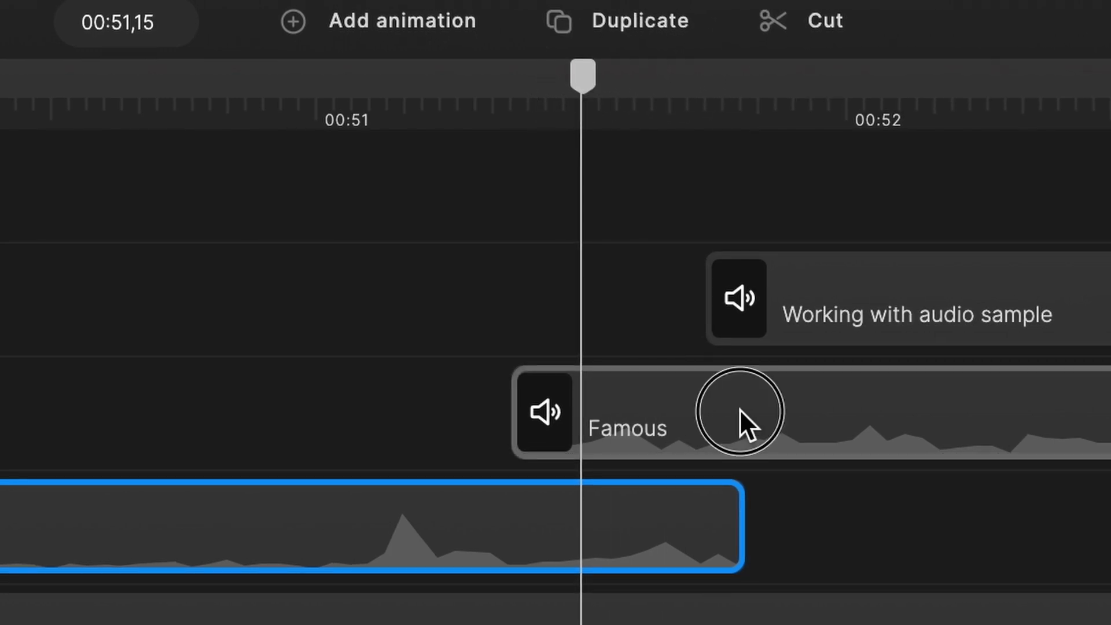
pyautogui.moveTo(739, 408); pyautogui.dragTo(786, 409)
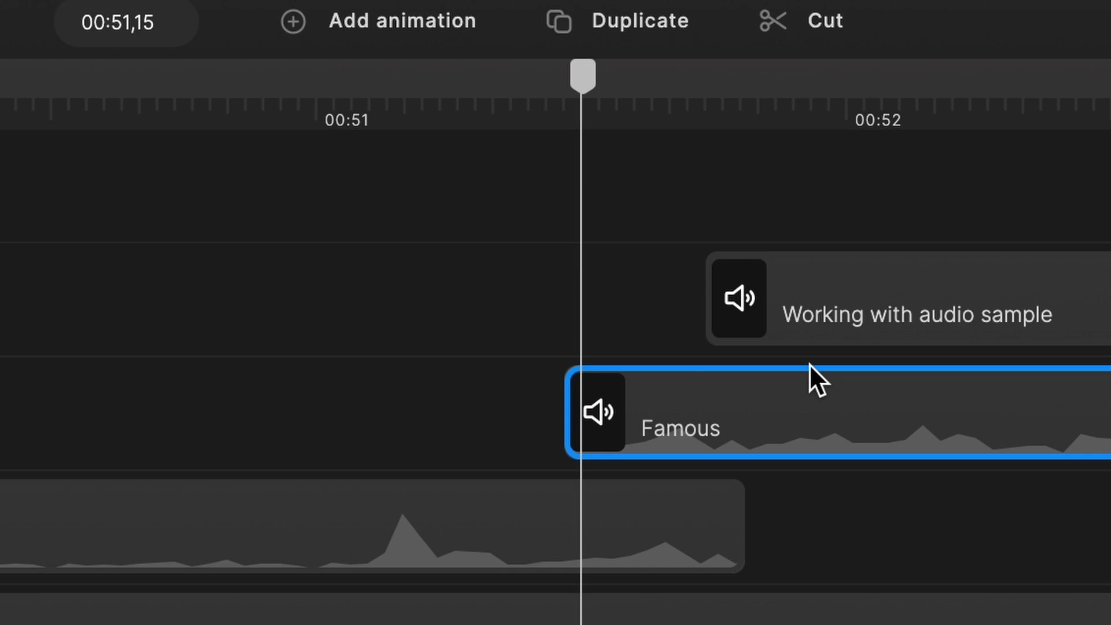
# - Trim the Famous clip's end to about 01:02.6, just past the third clip's start
pyautogui.hscroll(10, 1017, 483)
pyautogui.hscroll(5, 1018, 483)
pyautogui.hscroll(-4, 1018, 489)
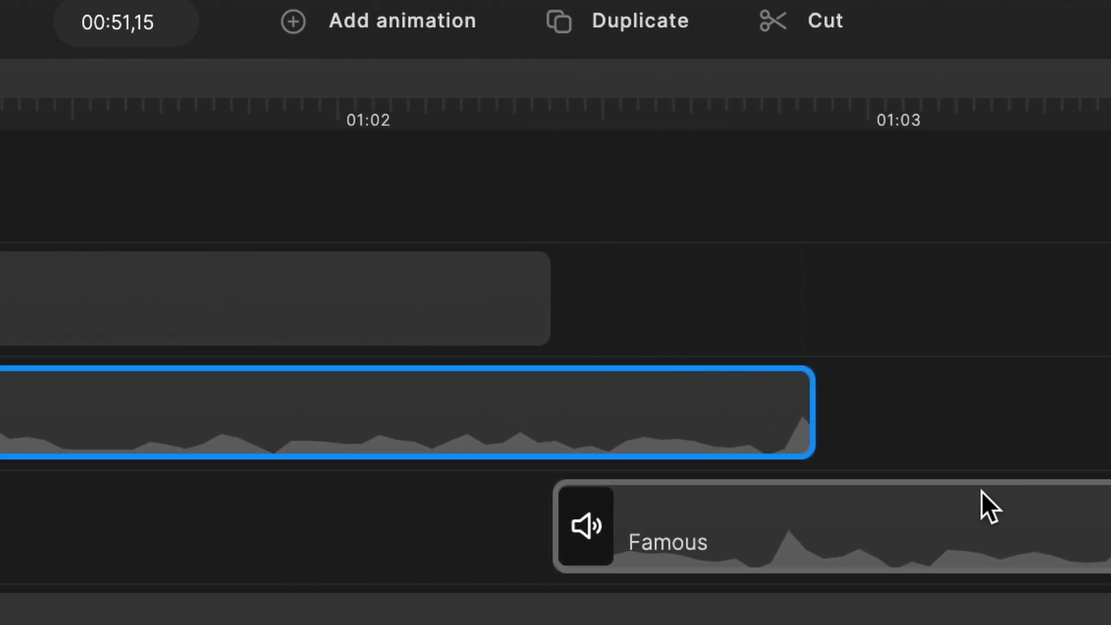
pyautogui.moveTo(799, 427); pyautogui.dragTo(686, 441)
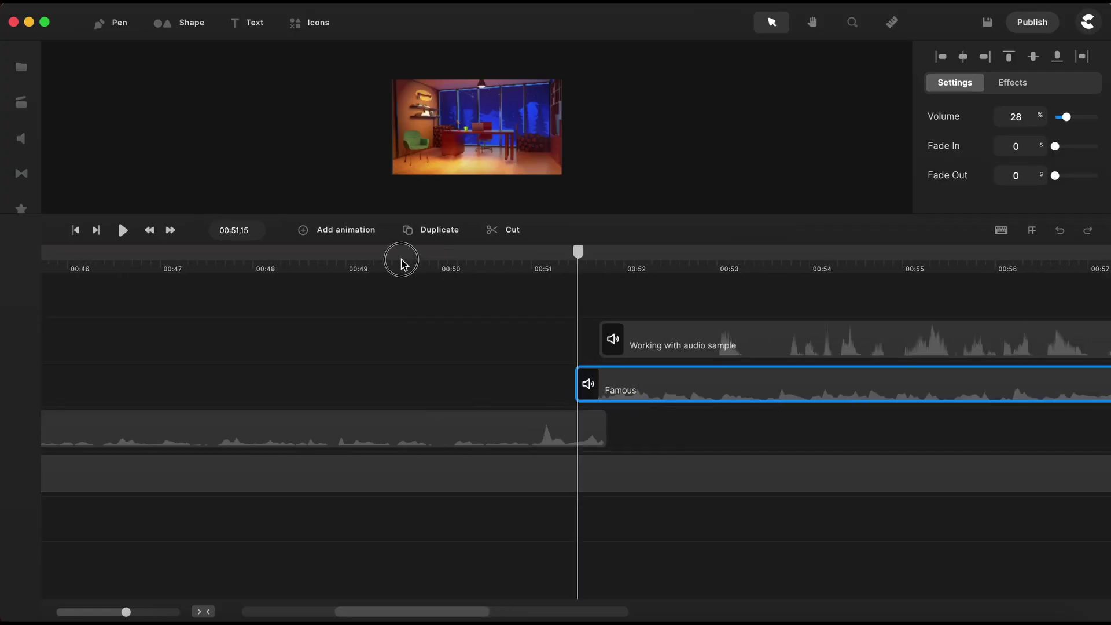
pyautogui.scroll(-3, 401, 263)
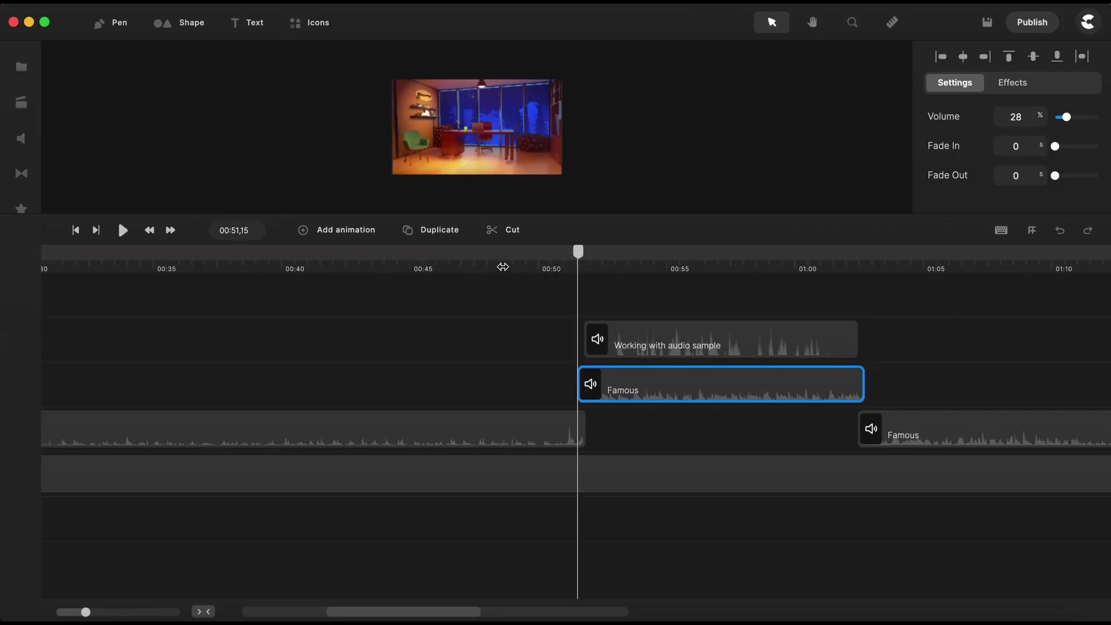
pyautogui.click(502, 267)
pyautogui.press('space')
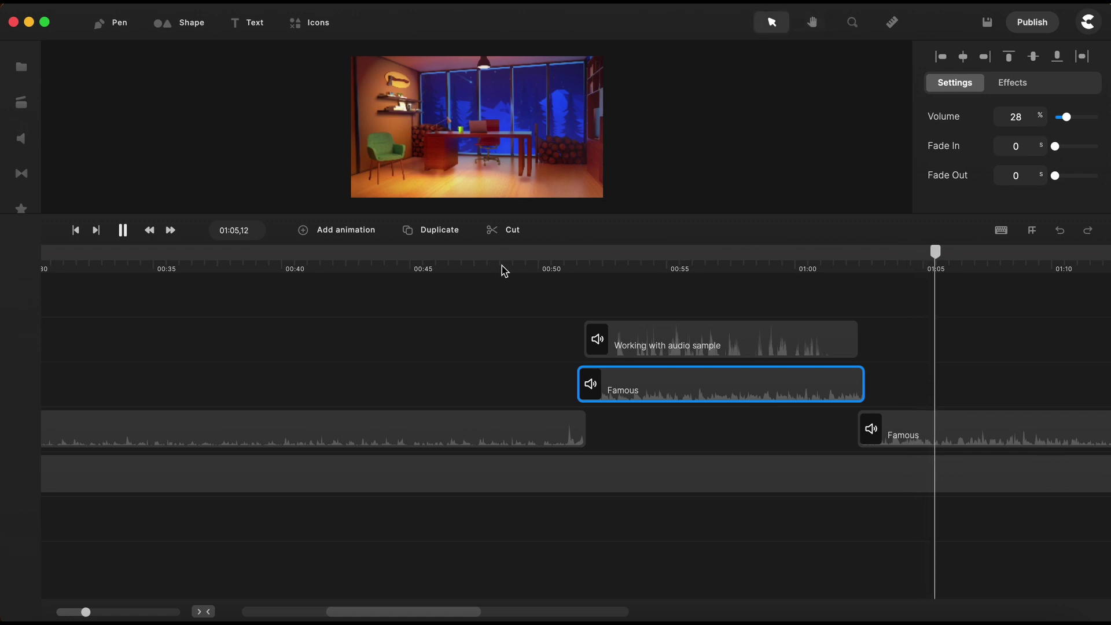
pyautogui.press('space')
pyautogui.hscroll(3, 654, 449)
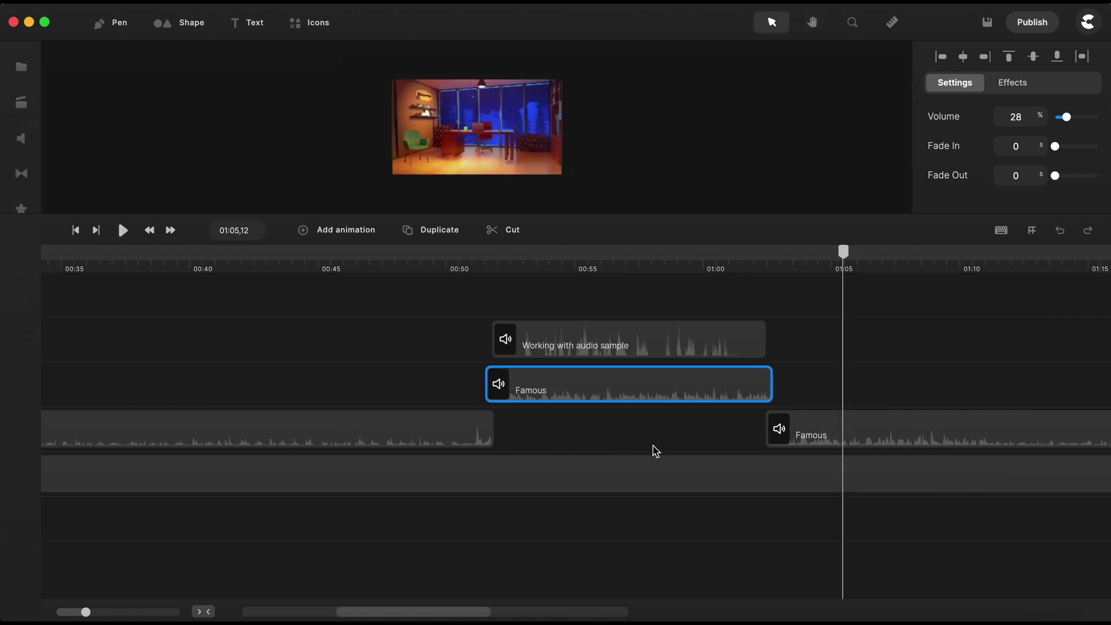
# - Show the audio fade envelopes on the middle, left and right Famous clips
pyautogui.click(625, 388)
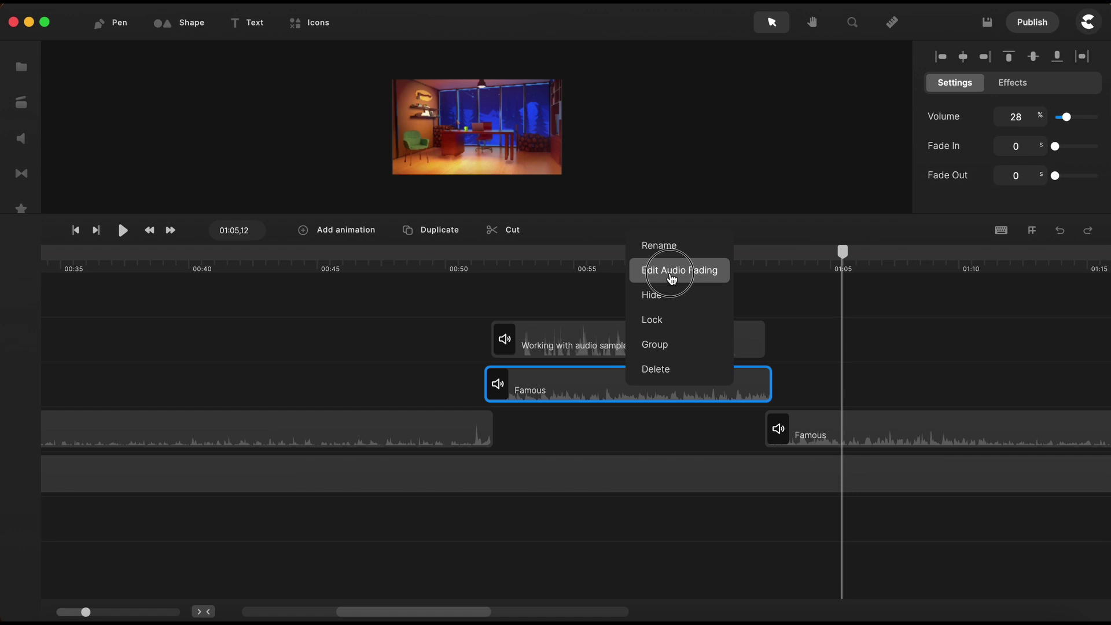
pyautogui.click(669, 278)
pyautogui.rightClick(397, 427)
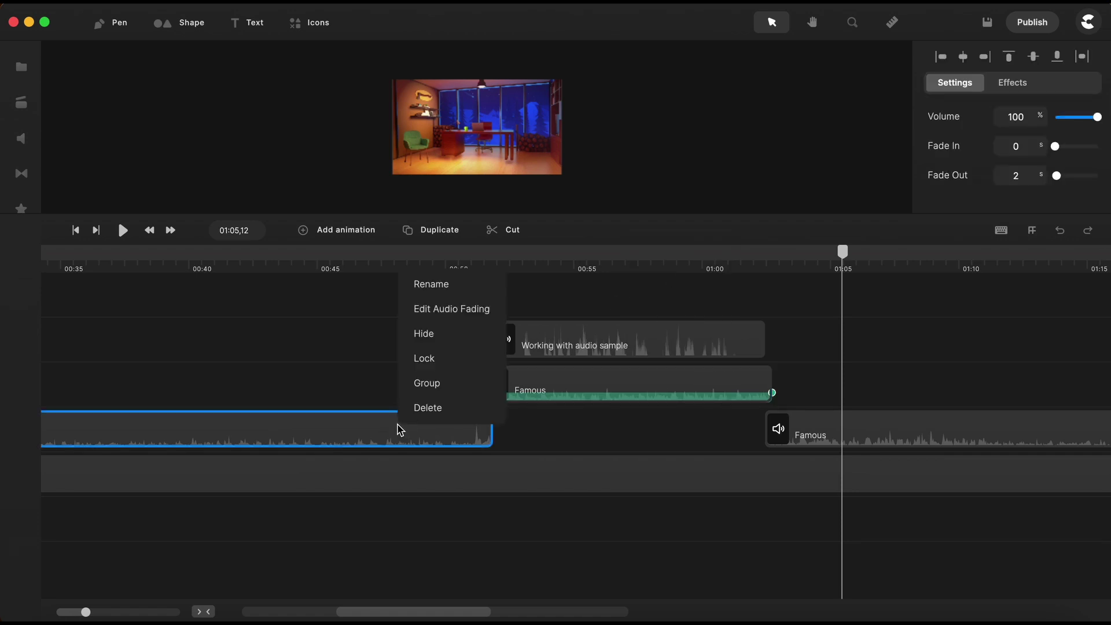
pyautogui.click(446, 309)
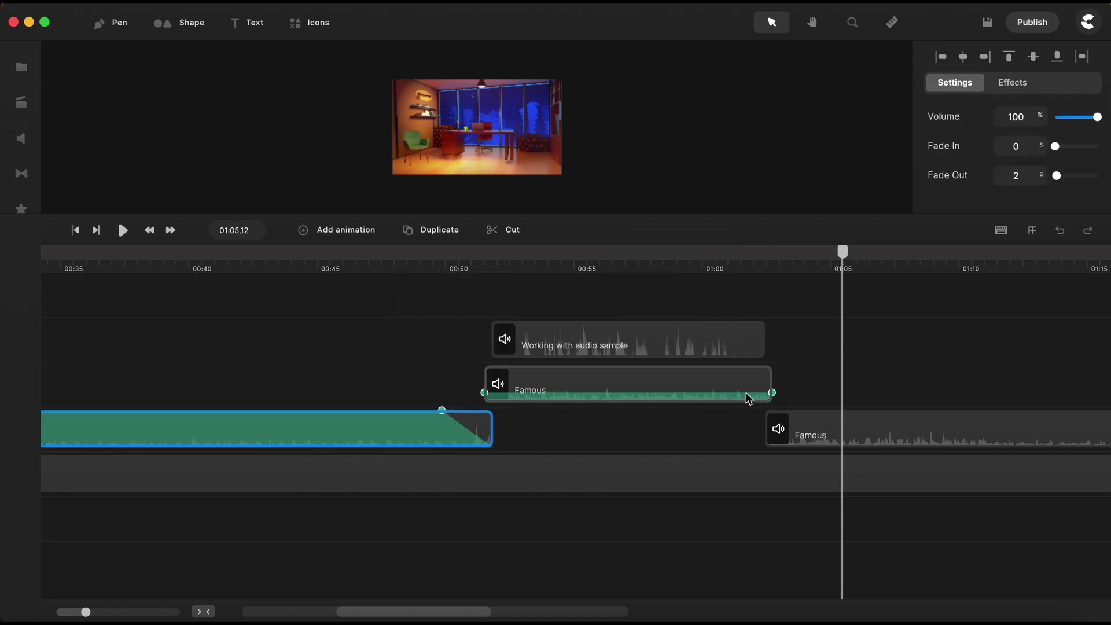
pyautogui.click(890, 442)
pyautogui.rightClick(891, 442)
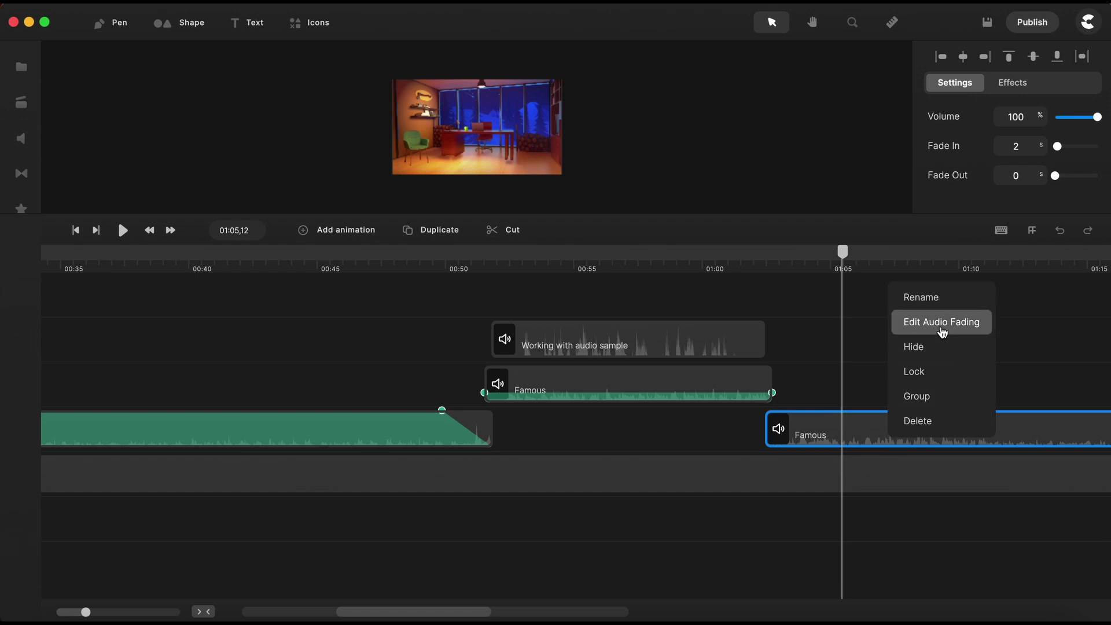
pyautogui.click(943, 328)
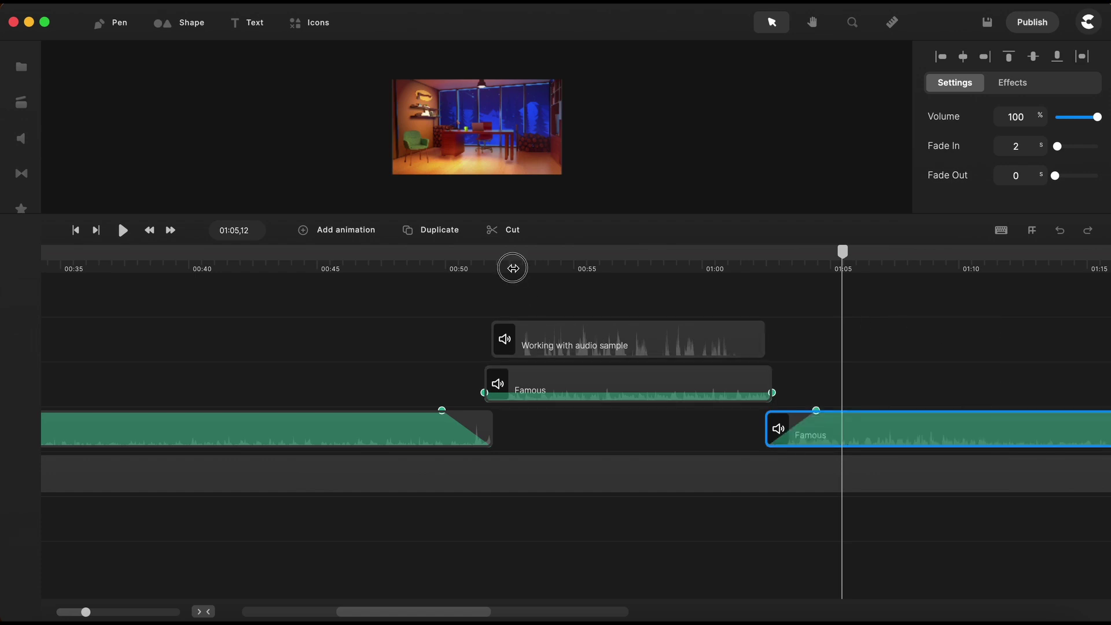
# - Drag the middle Famous clip down onto the lower track and back to its own track
pyautogui.scroll(2, 521, 266)
pyautogui.moveTo(593, 385); pyautogui.dragTo(593, 427)
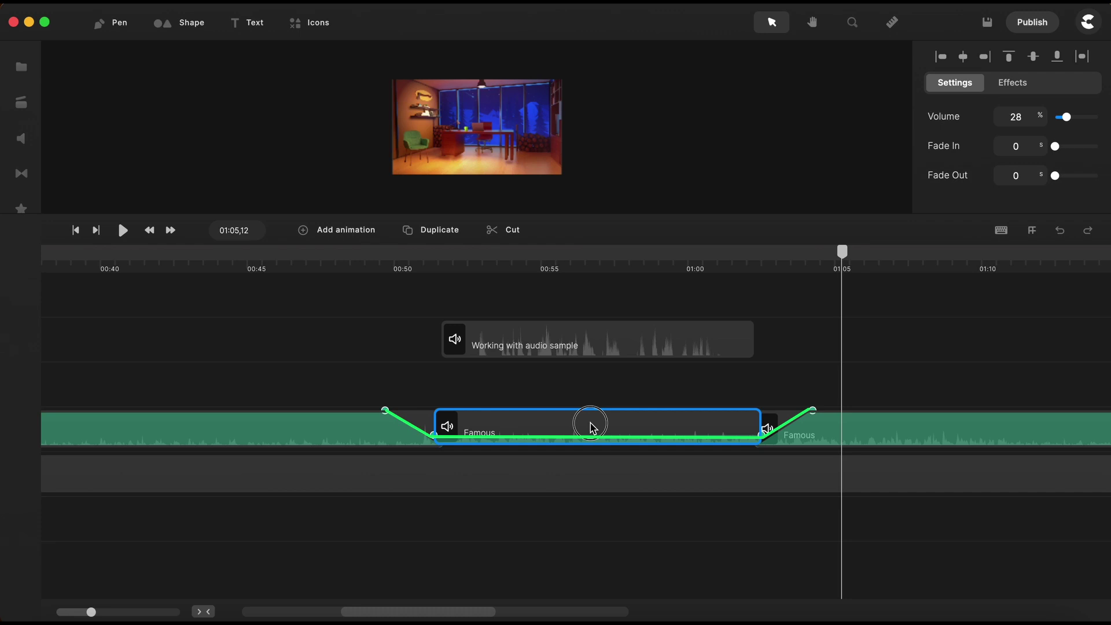
pyautogui.moveTo(590, 427); pyautogui.dragTo(610, 420)
# - Hide the audio fade overlays on the right, middle and left Famous clips
pyautogui.scroll(-2, 546, 265)
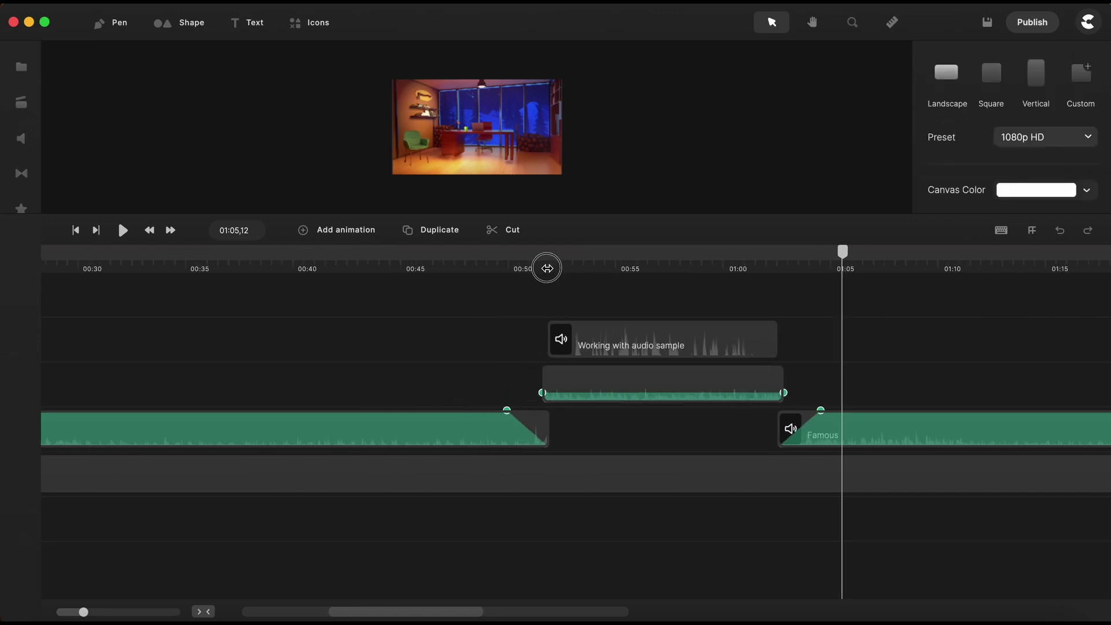
pyautogui.rightClick(892, 429)
pyautogui.keyDown('shift'); pyautogui.click(727, 379); pyautogui.keyUp('shift')
pyautogui.rightClick(727, 379)
pyautogui.click(666, 385)
pyautogui.rightClick(496, 438)
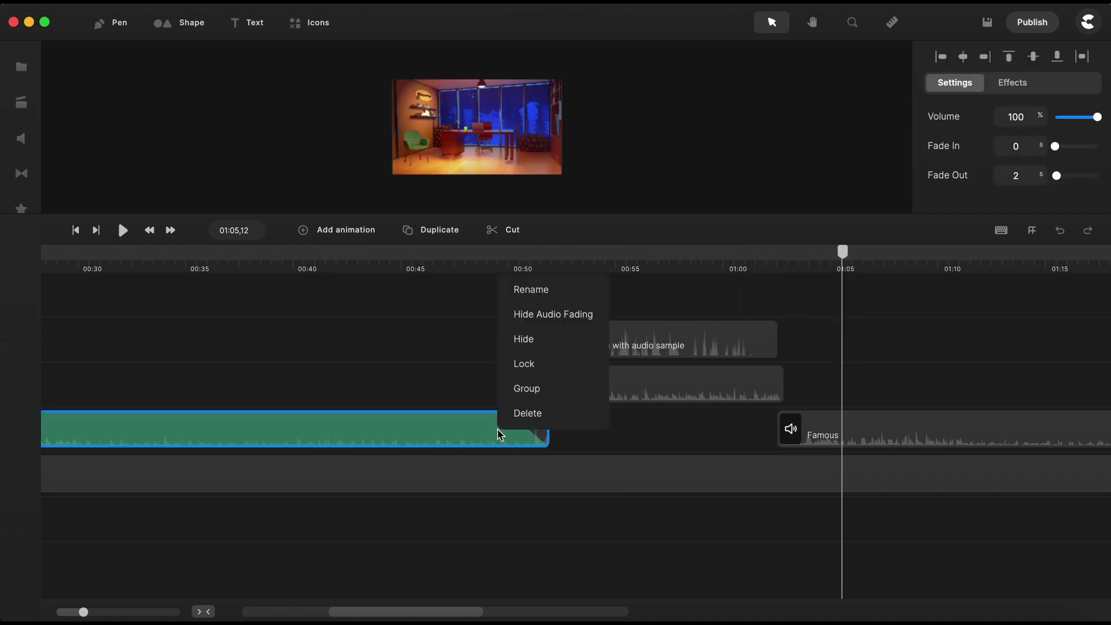
pyautogui.click(538, 312)
# - Marquee-select the three music clips, group them, and open the Group's timeline
pyautogui.click(764, 293)
pyautogui.scroll(-2, 706, 355)
pyautogui.moveTo(361, 380); pyautogui.dragTo(650, 432)
pyautogui.rightClick(653, 437)
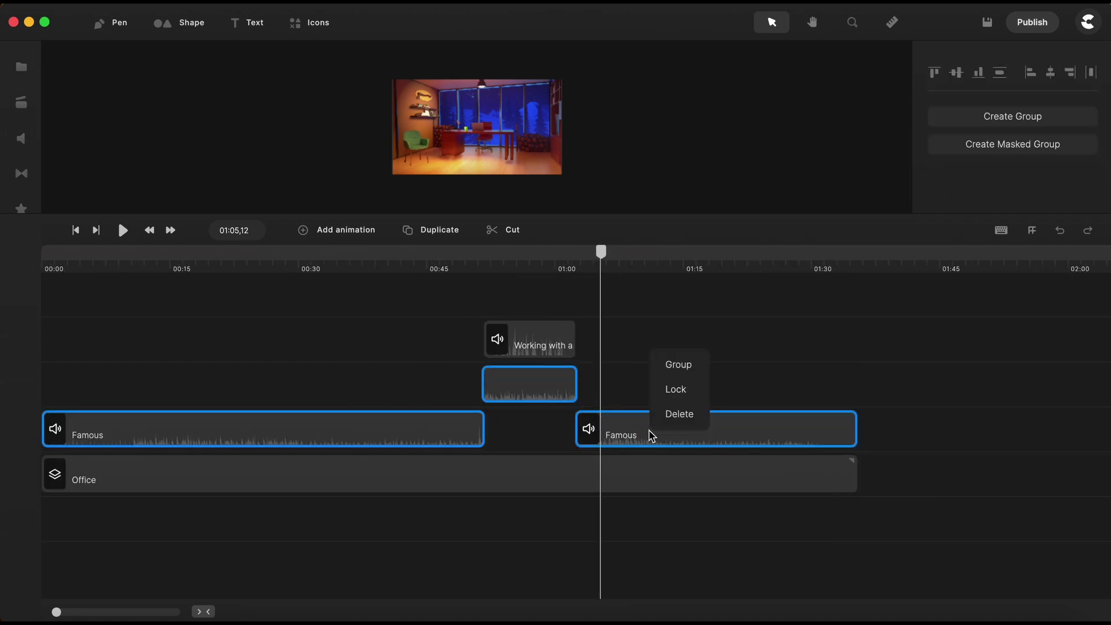
pyautogui.click(681, 369)
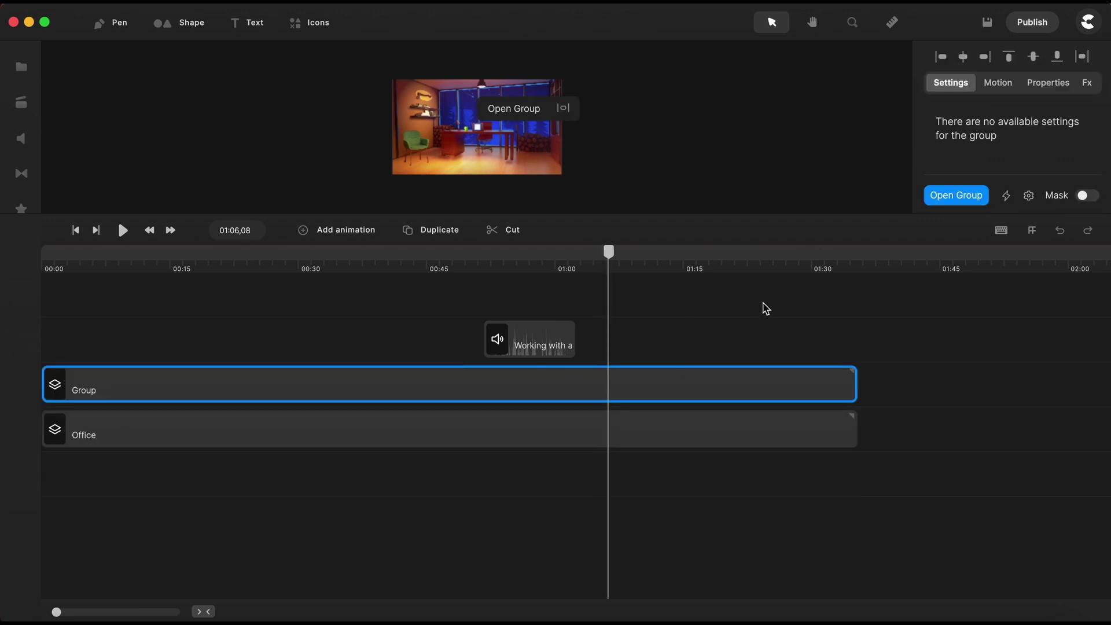
pyautogui.click(958, 197)
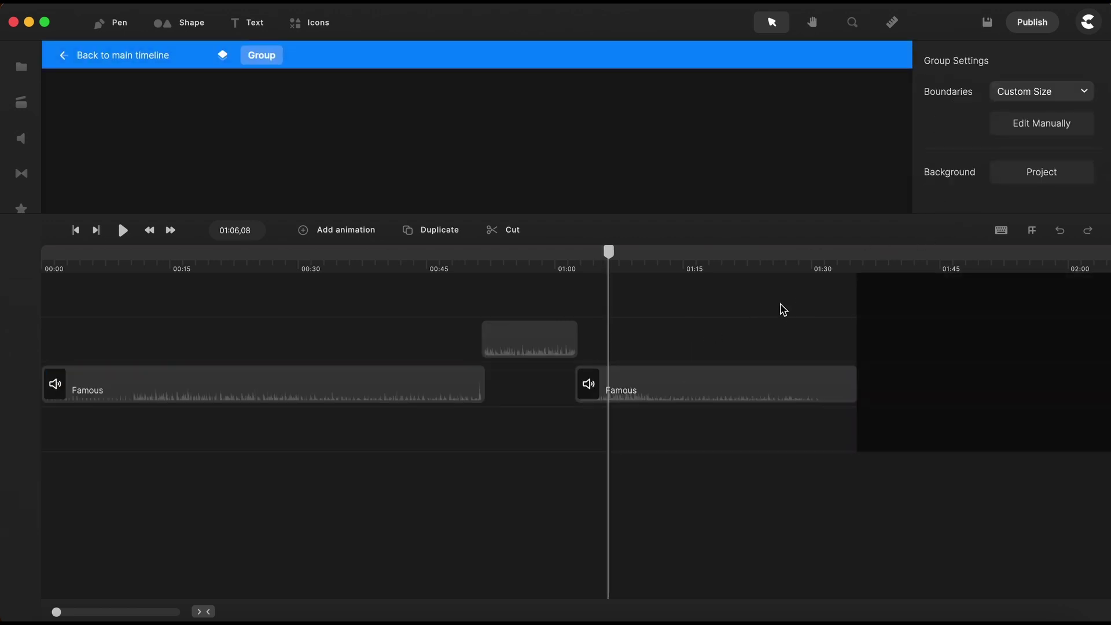
# - Drag the Clip Speed effect from the Effects list onto the group's second Famous clip
pyautogui.click(683, 382)
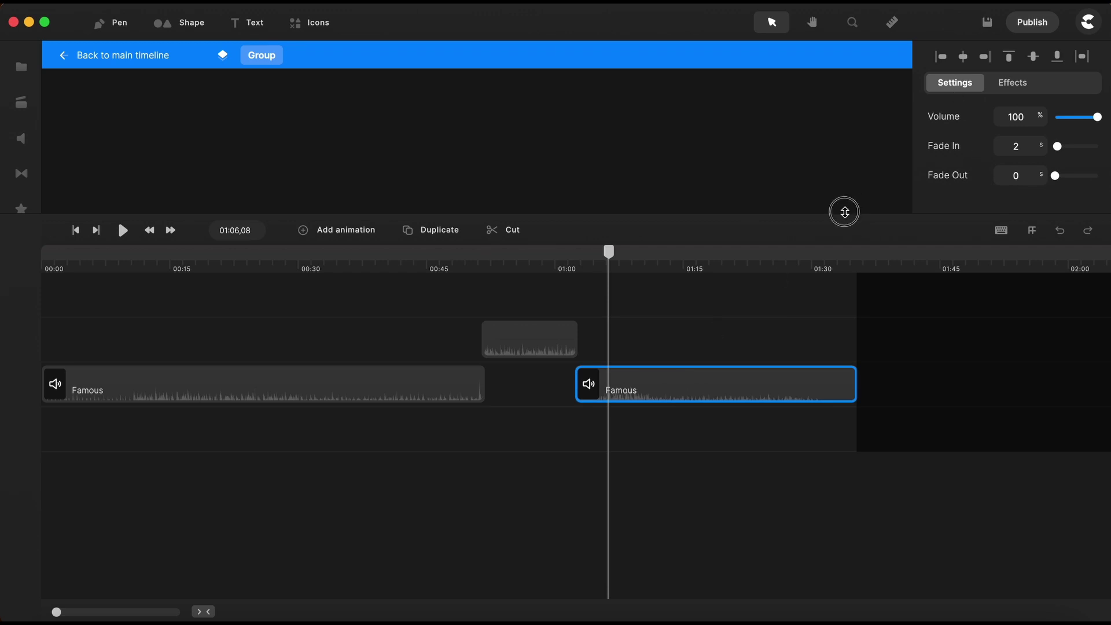
pyautogui.moveTo(843, 210); pyautogui.dragTo(843, 347)
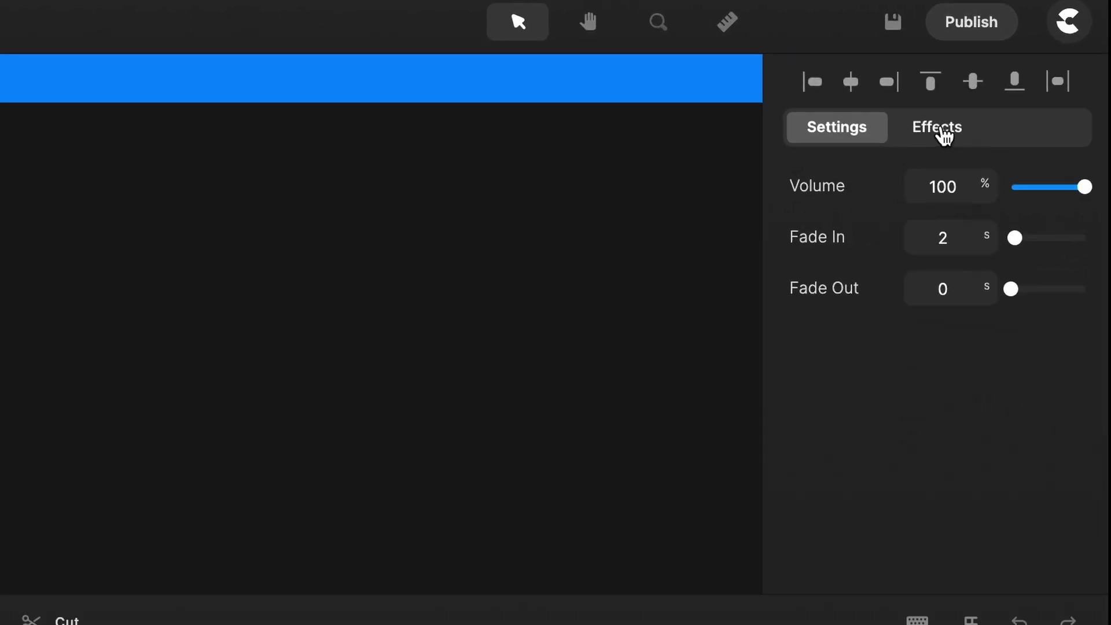
pyautogui.click(942, 132)
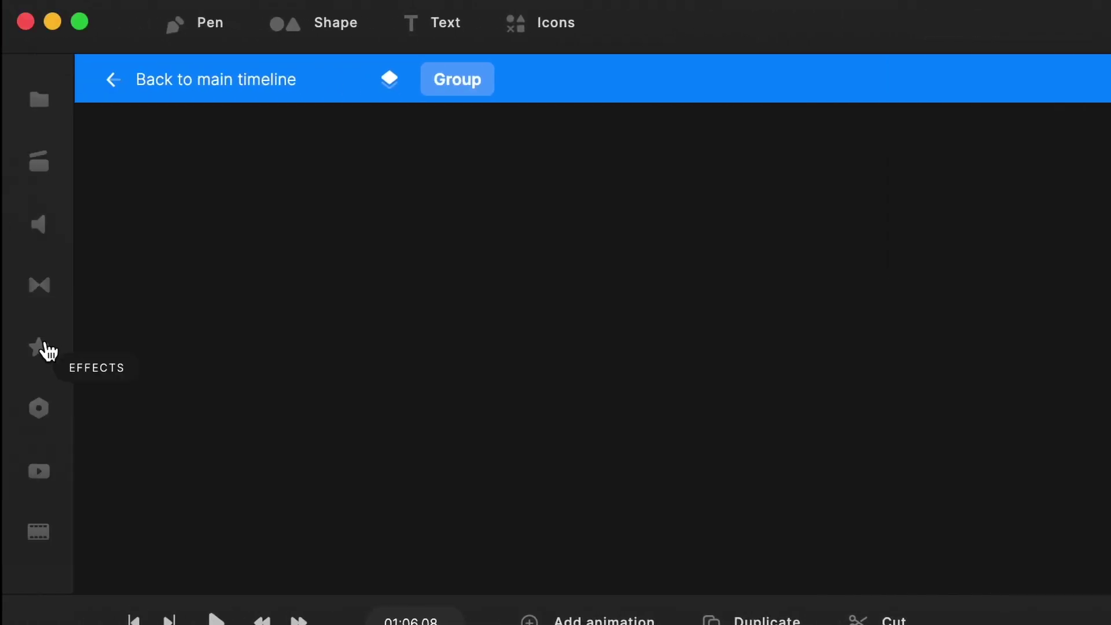
pyautogui.click(39, 351)
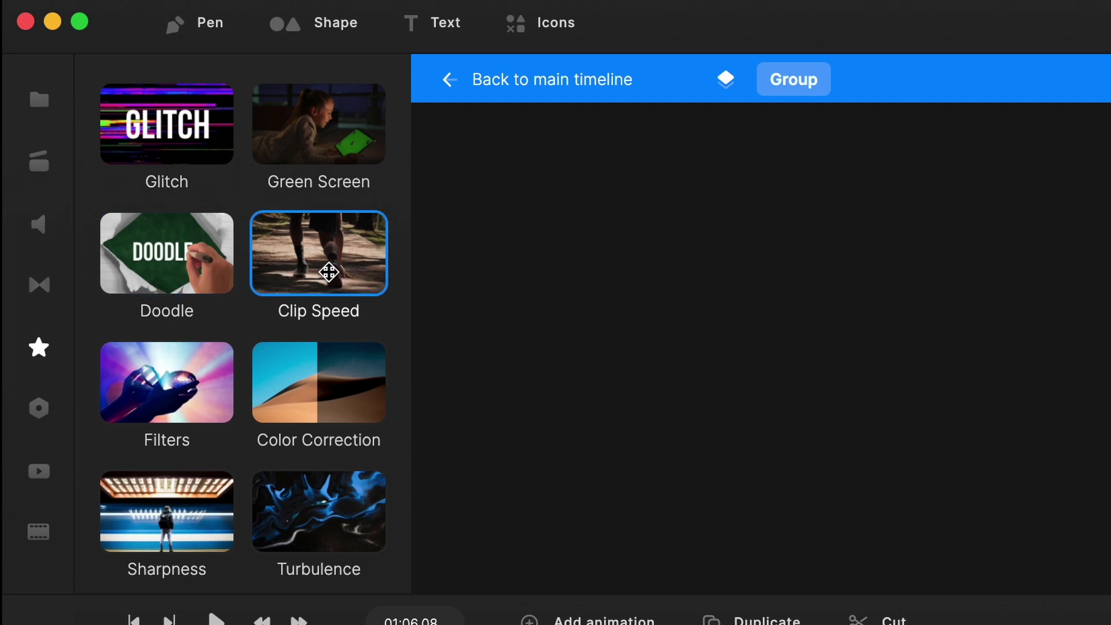
pyautogui.moveTo(328, 271); pyautogui.dragTo(1039, 610)
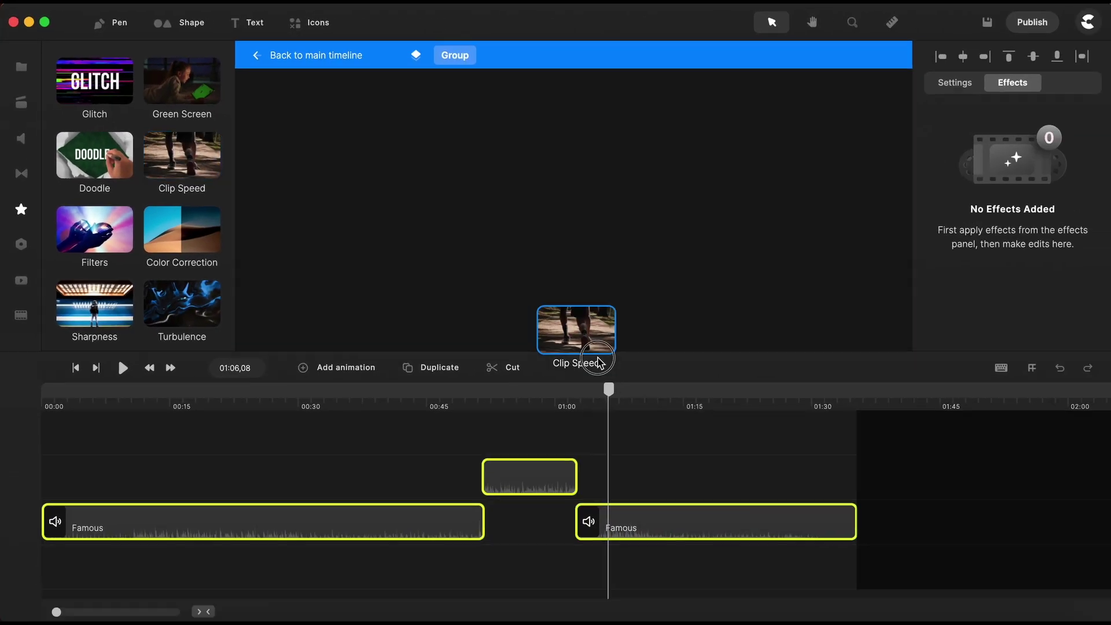
pyautogui.moveTo(598, 363); pyautogui.dragTo(689, 519)
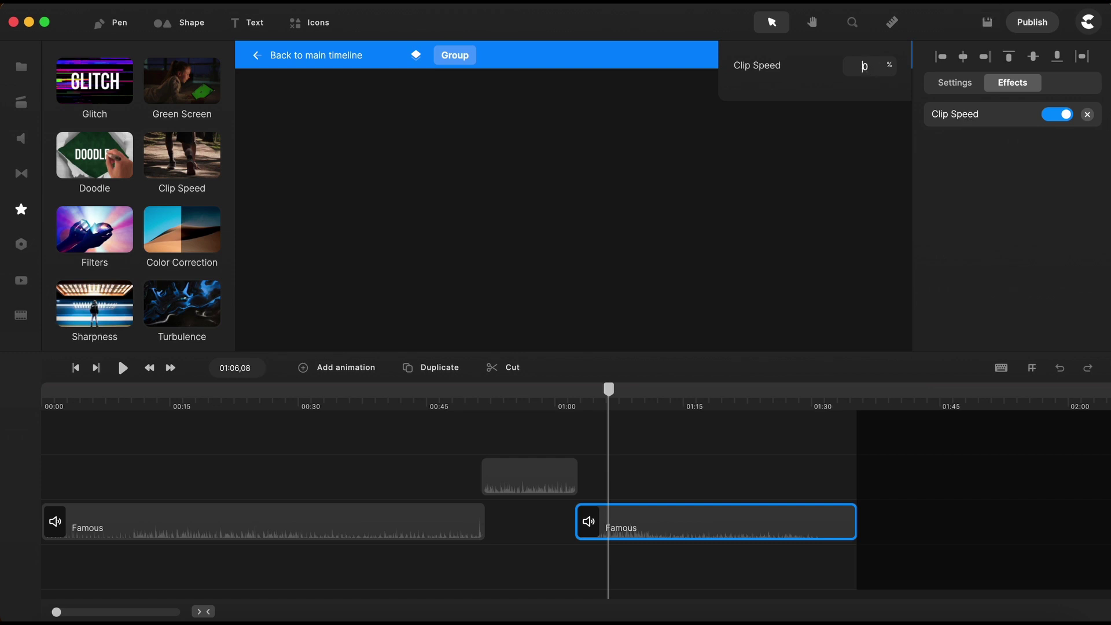
# - Set Clip Speed to 50% and preview the slowed music from about 01:03
pyautogui.press('Return')
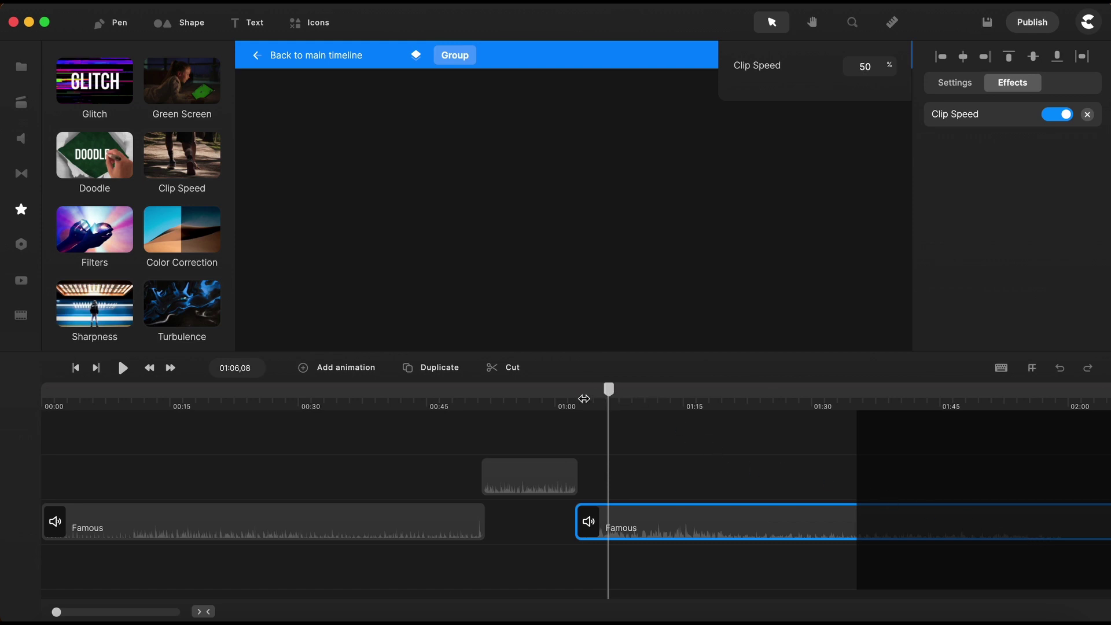
pyautogui.click(584, 399)
pyautogui.press('space')
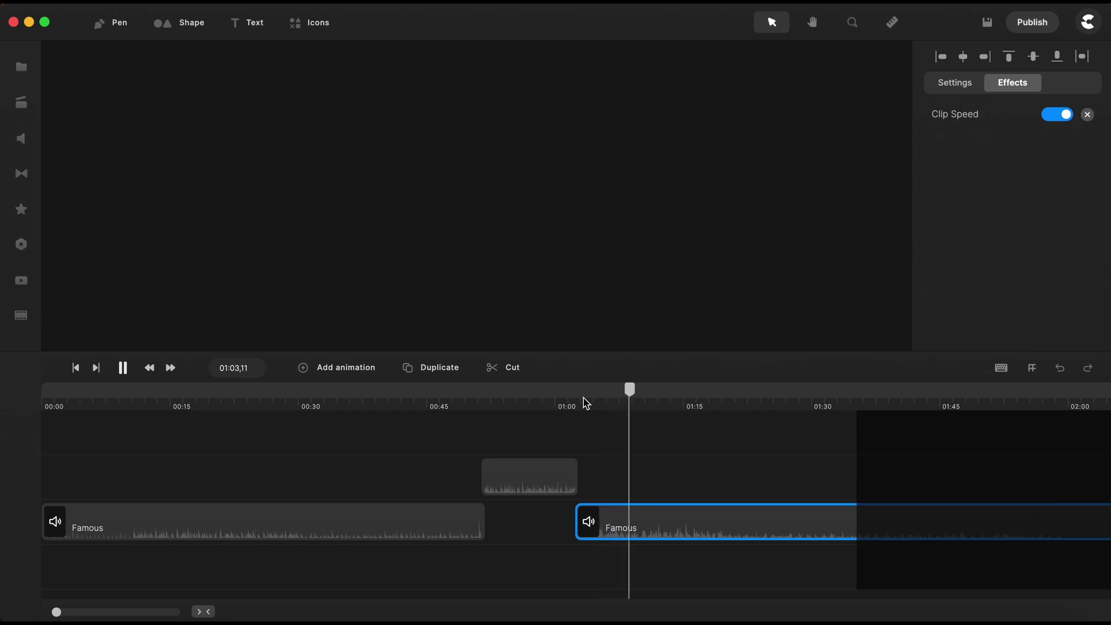
pyautogui.press('space')
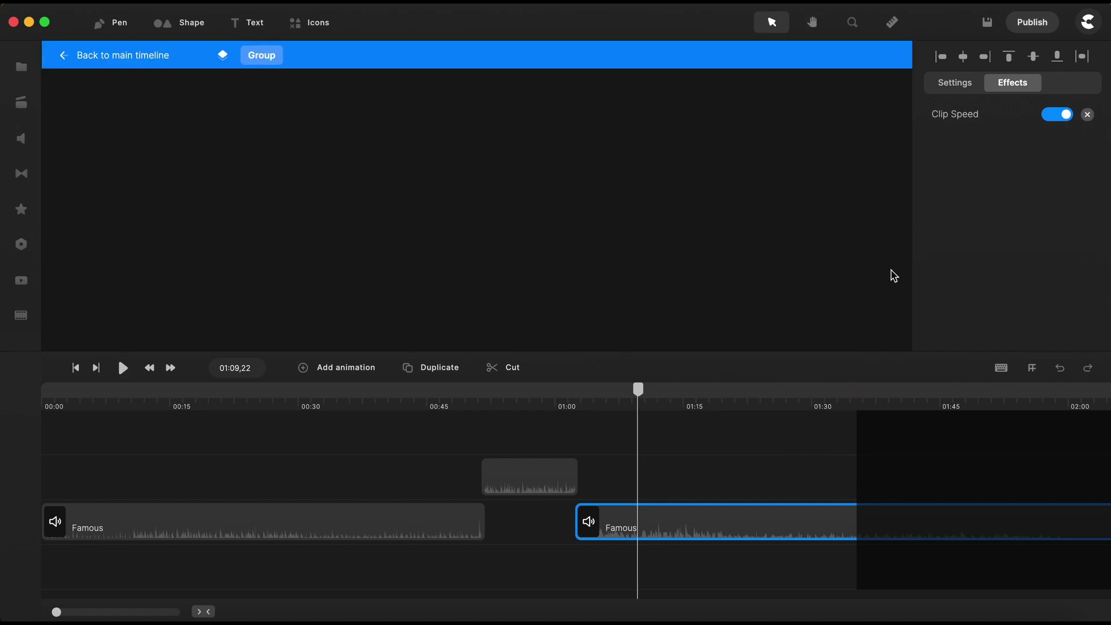
# - Change Clip Speed to 200% and preview the shortened clip from about 01:02
pyautogui.click(958, 117)
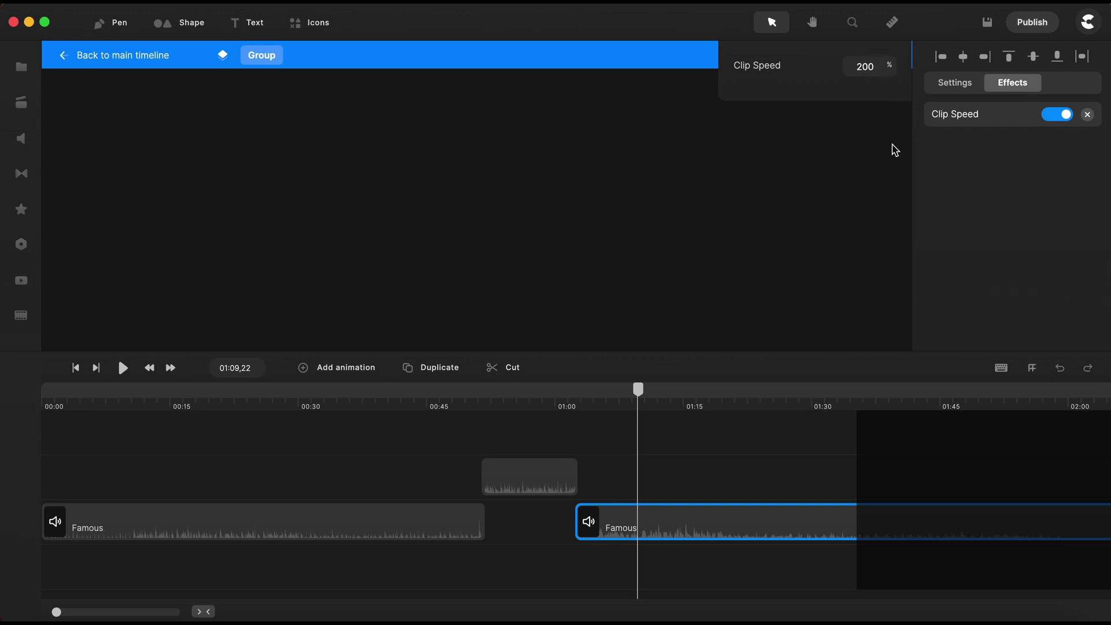
pyautogui.press('Return')
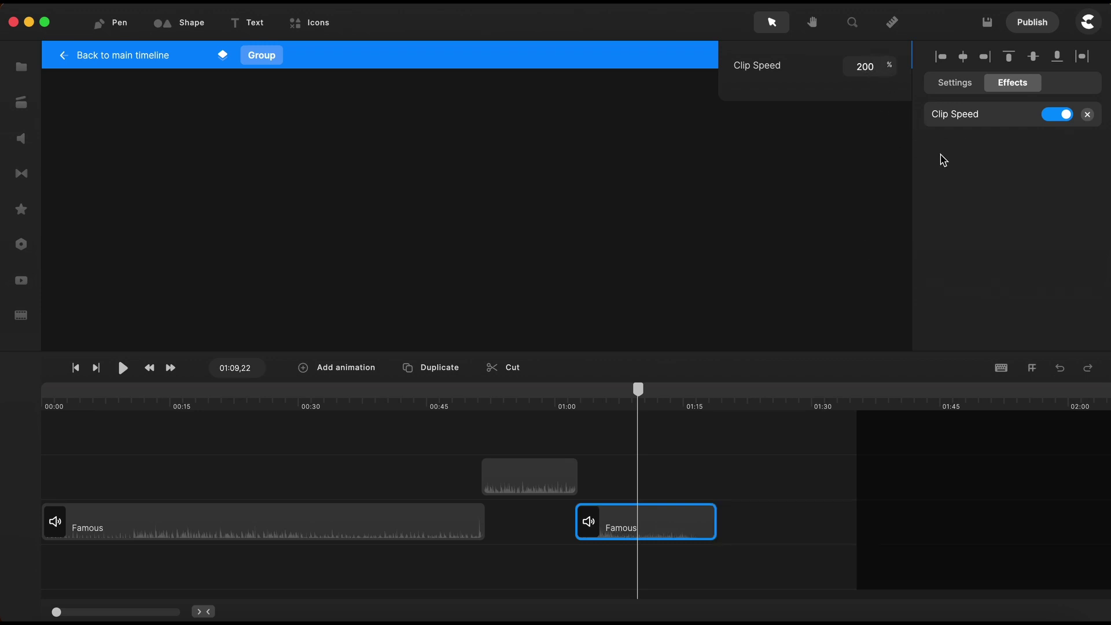
pyautogui.click(582, 408)
pyautogui.press('space')
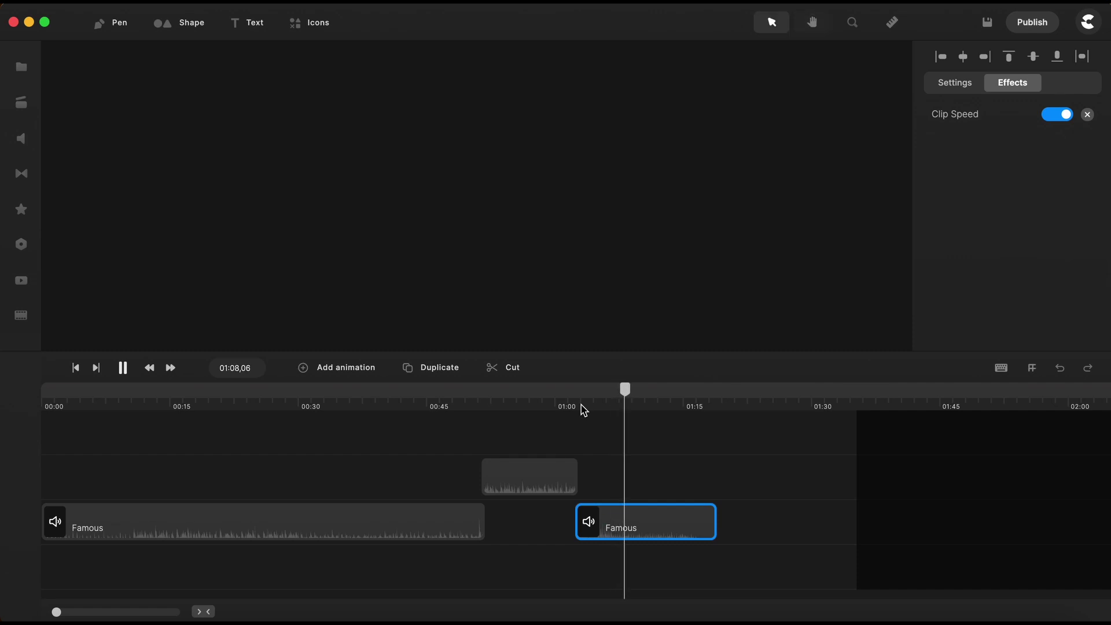
pyautogui.press('space')
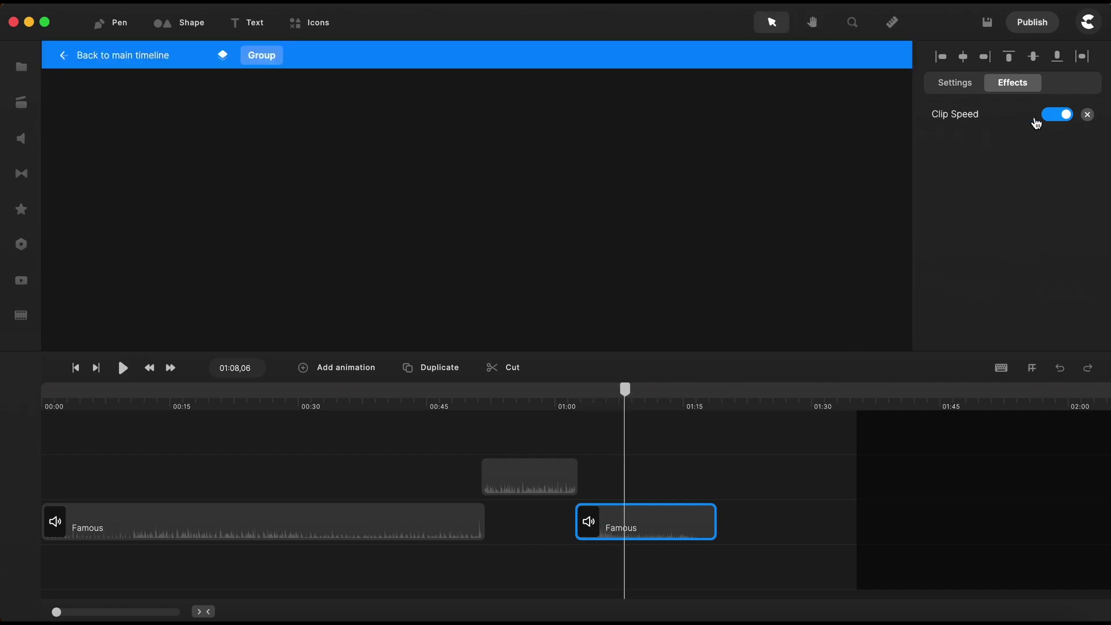
# - Remove the Clip Speed effect and return to the main timeline
pyautogui.click(1094, 116)
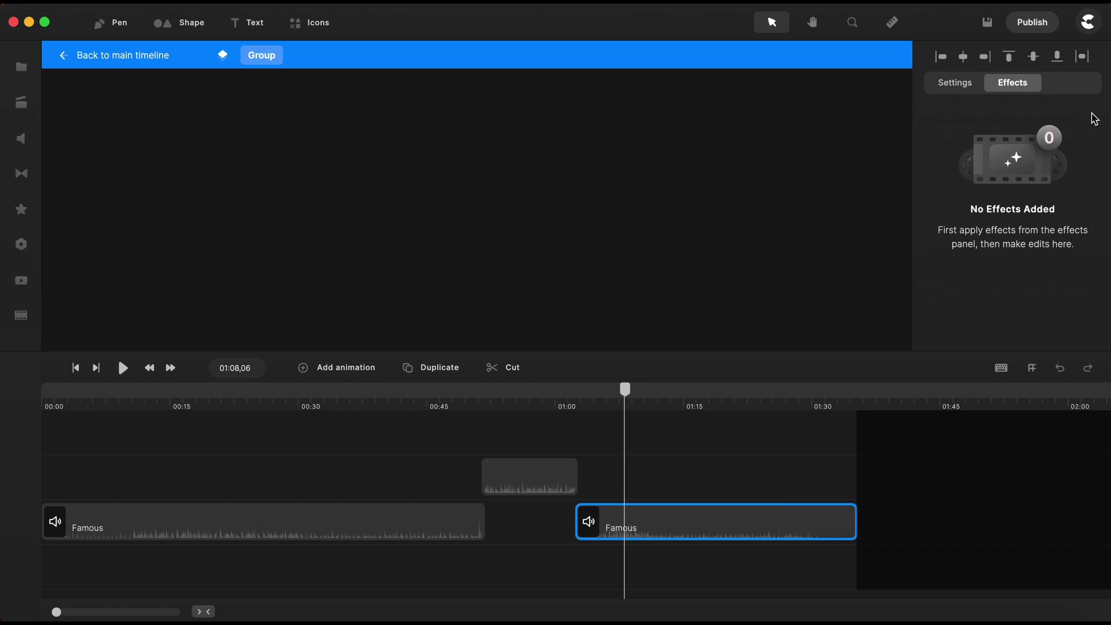
pyautogui.click(752, 480)
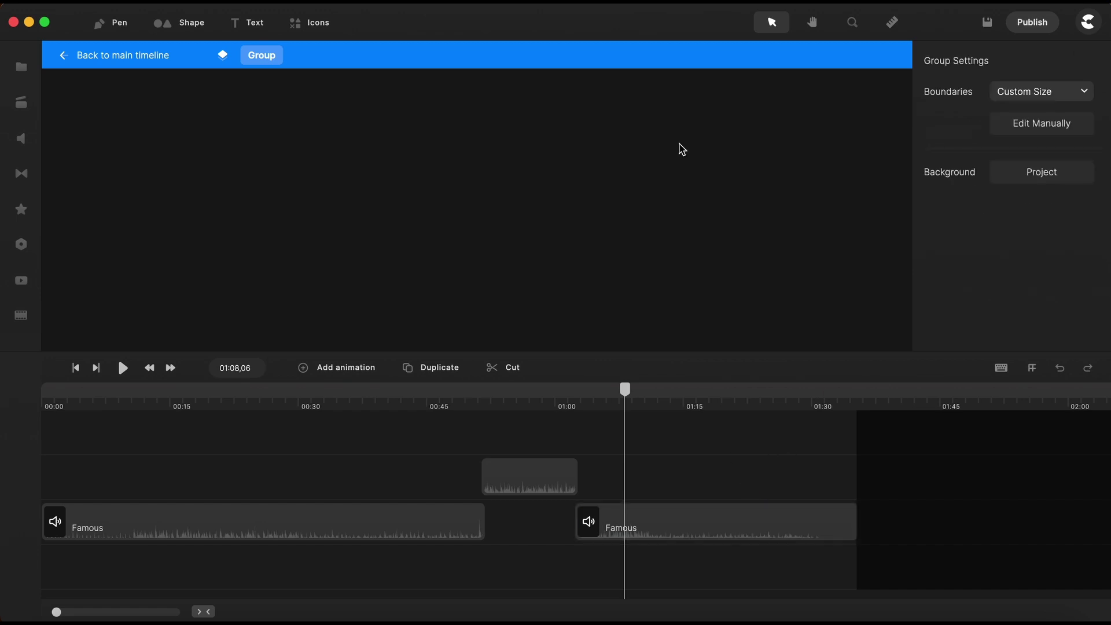
pyautogui.click(130, 57)
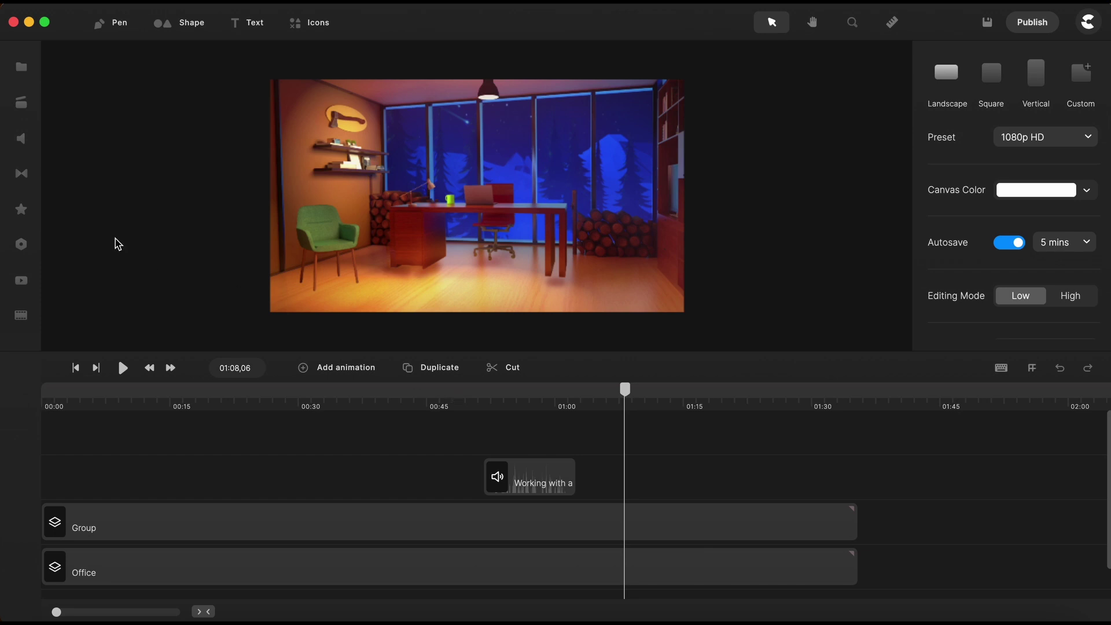
# - Browse the Effects list in the sidebar
pyautogui.click(22, 210)
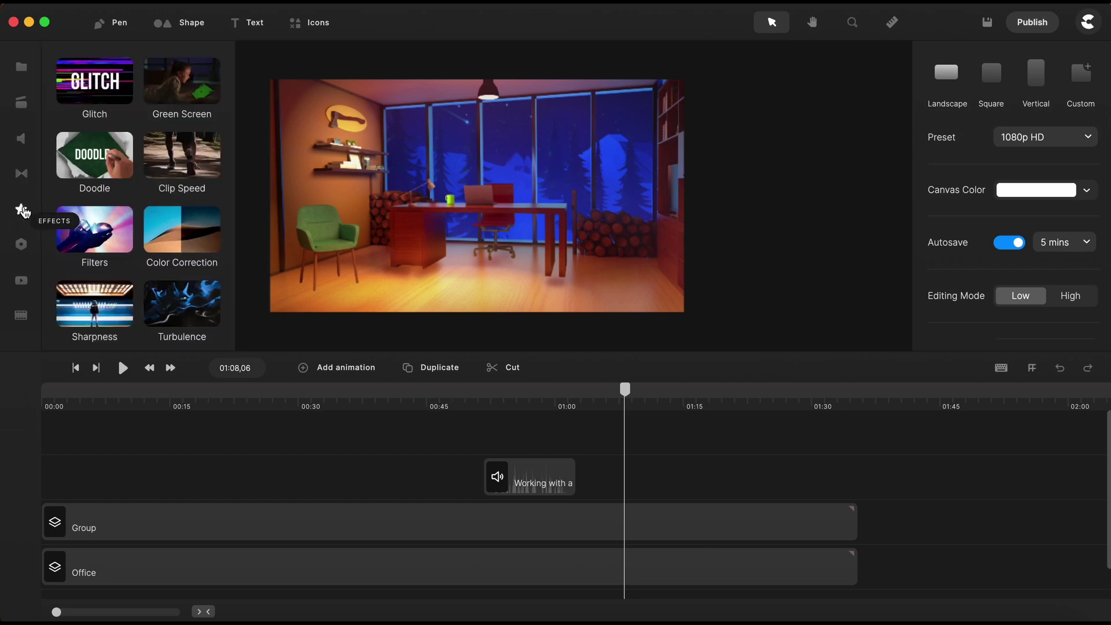
pyautogui.scroll(-5, 155, 172)
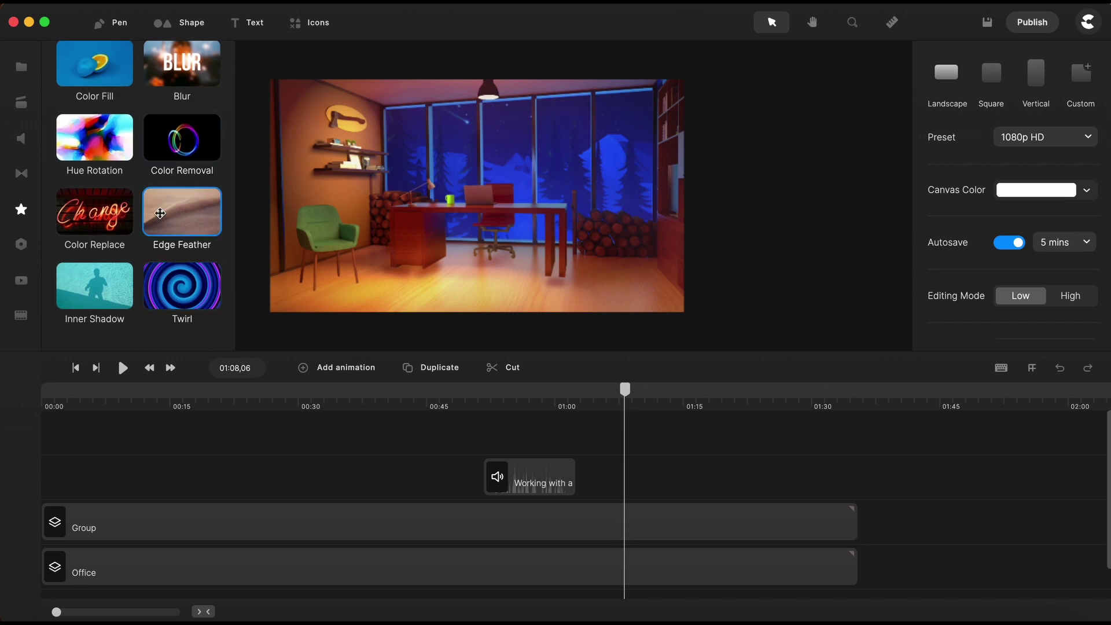
pyautogui.scroll(1, 159, 213)
pyautogui.scroll(5, 160, 213)
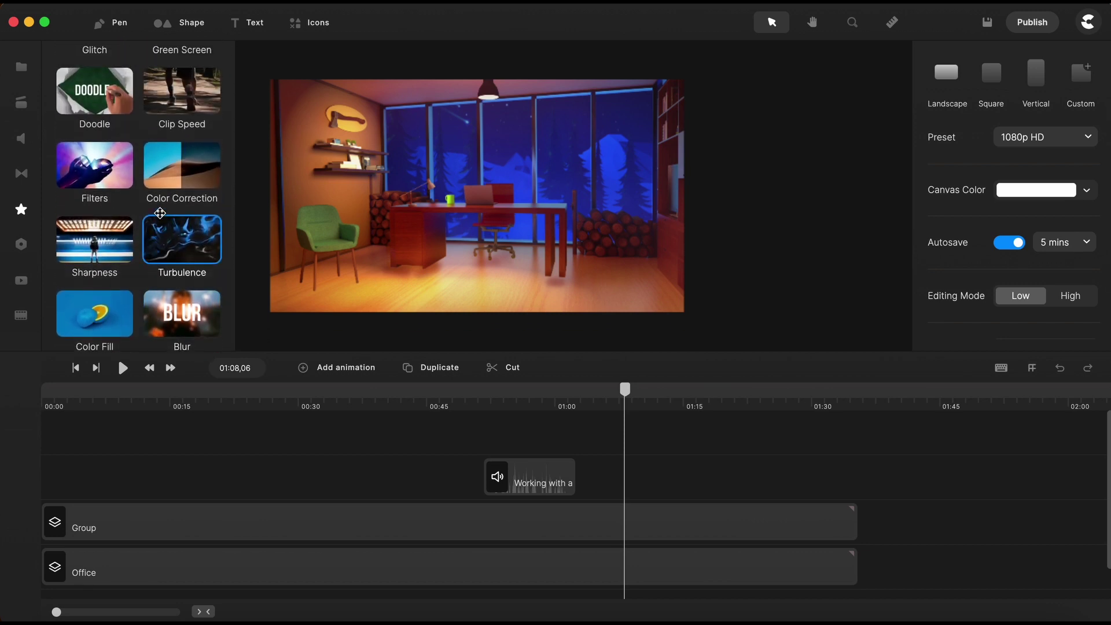
pyautogui.scroll(1, 162, 217)
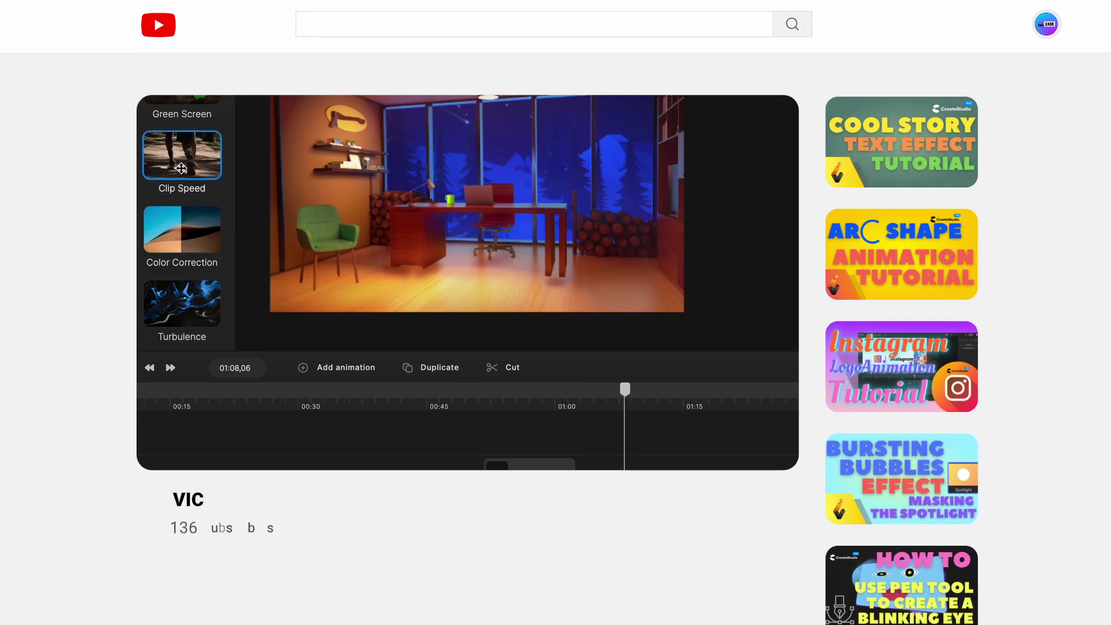
# - Browse the vicvideos.com templates, open the phone mockup template, then go to MARKETPLACE
pyautogui.scroll(-3, 182, 168)
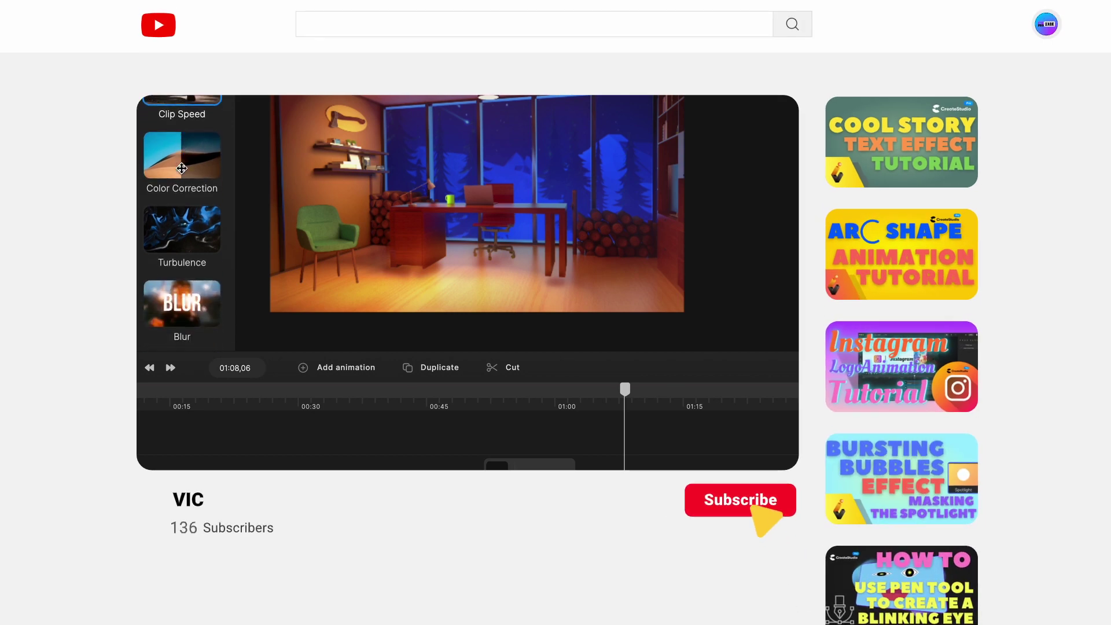
pyautogui.scroll(-2, 182, 168)
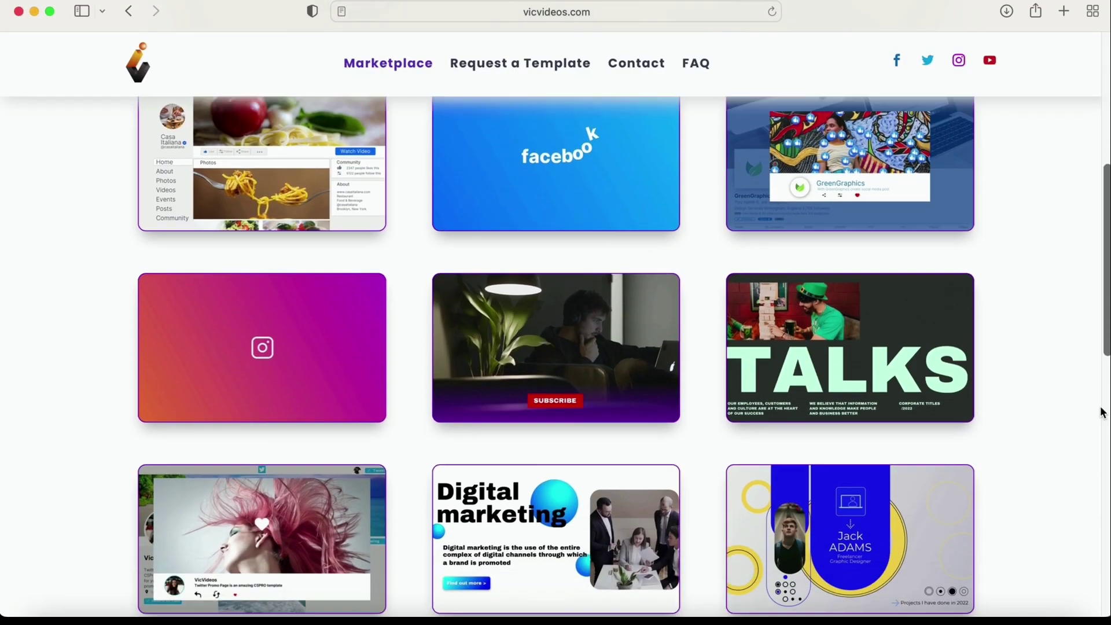
pyautogui.scroll(-3, 1103, 412)
pyautogui.scroll(-6, 1103, 412)
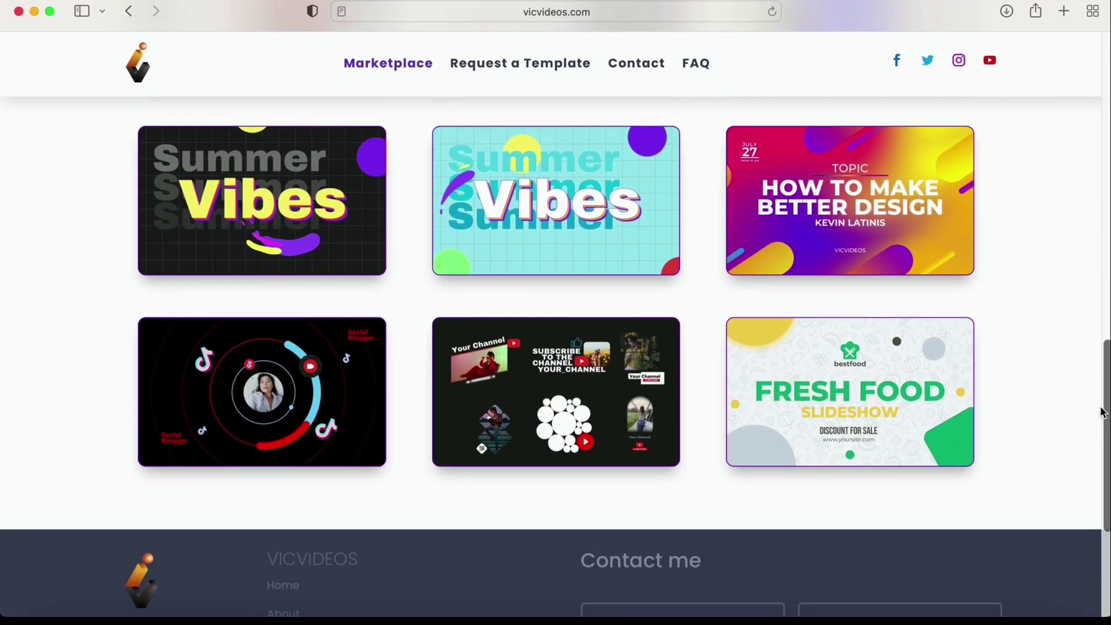
pyautogui.scroll(1, 1103, 412)
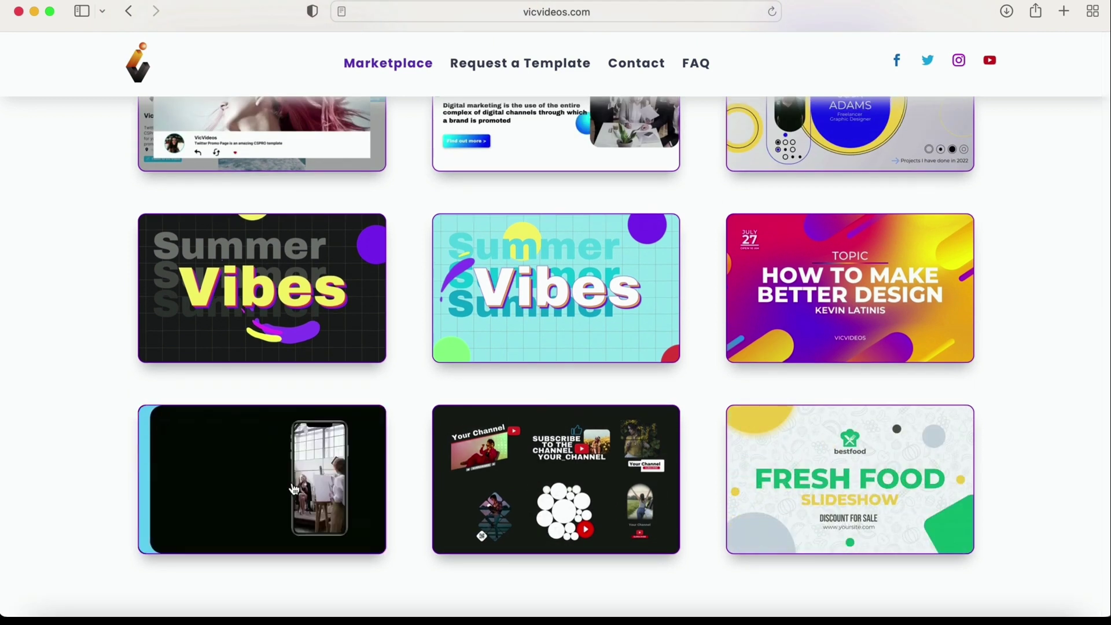
pyautogui.click(294, 488)
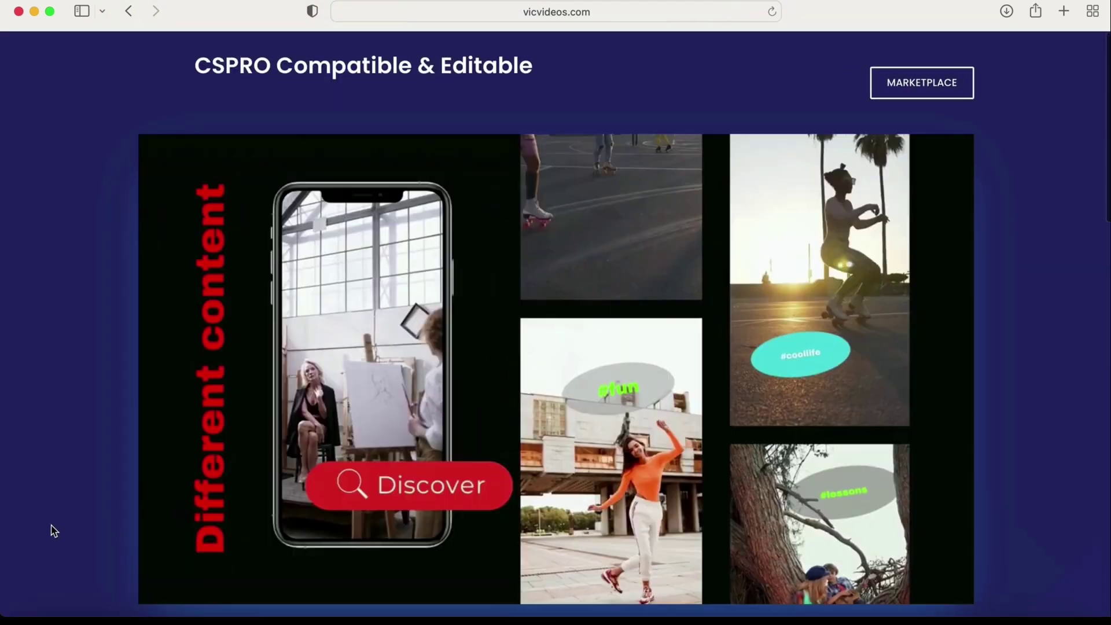
pyautogui.click(934, 86)
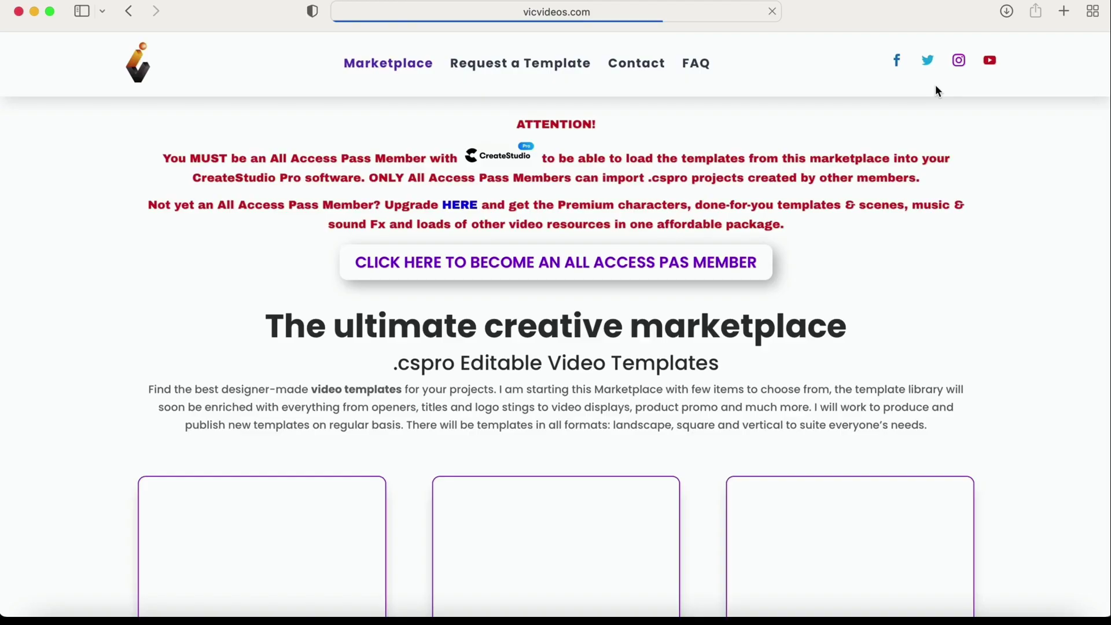
pyautogui.scroll(-2, 943, 254)
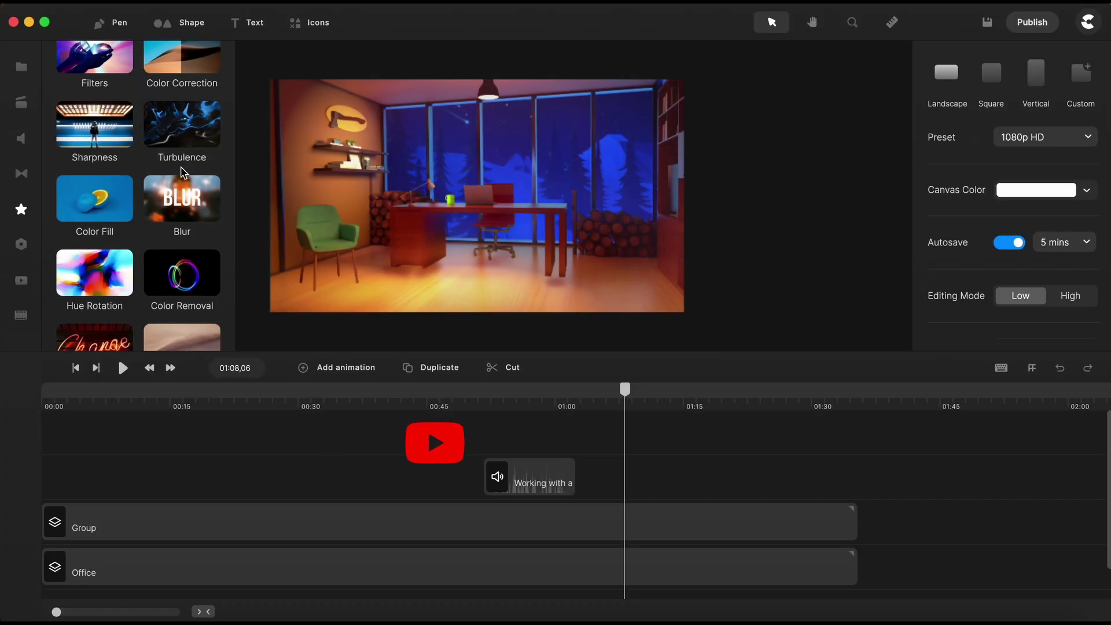
pyautogui.scroll(-1, 182, 172)
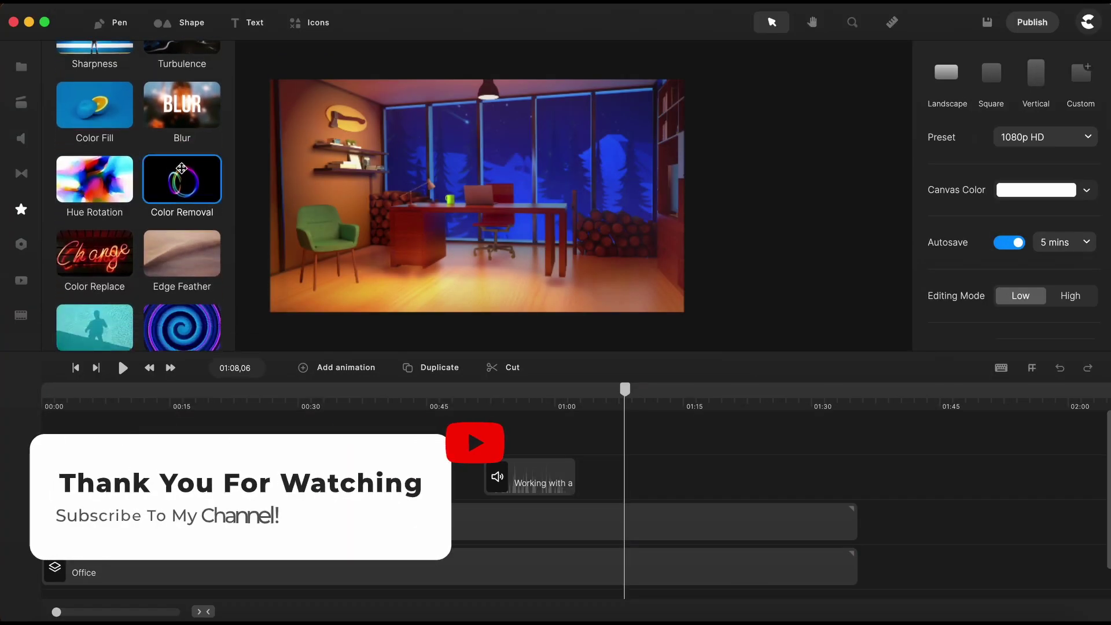